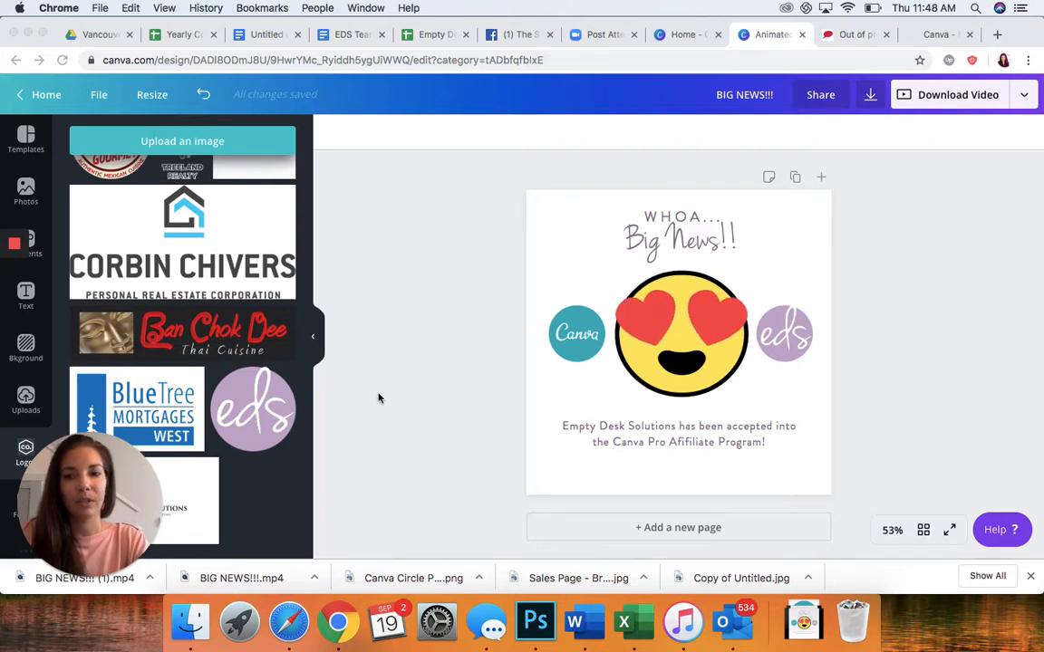
pyautogui.moveTo(79, 432); pyautogui.dragTo(956, 232)
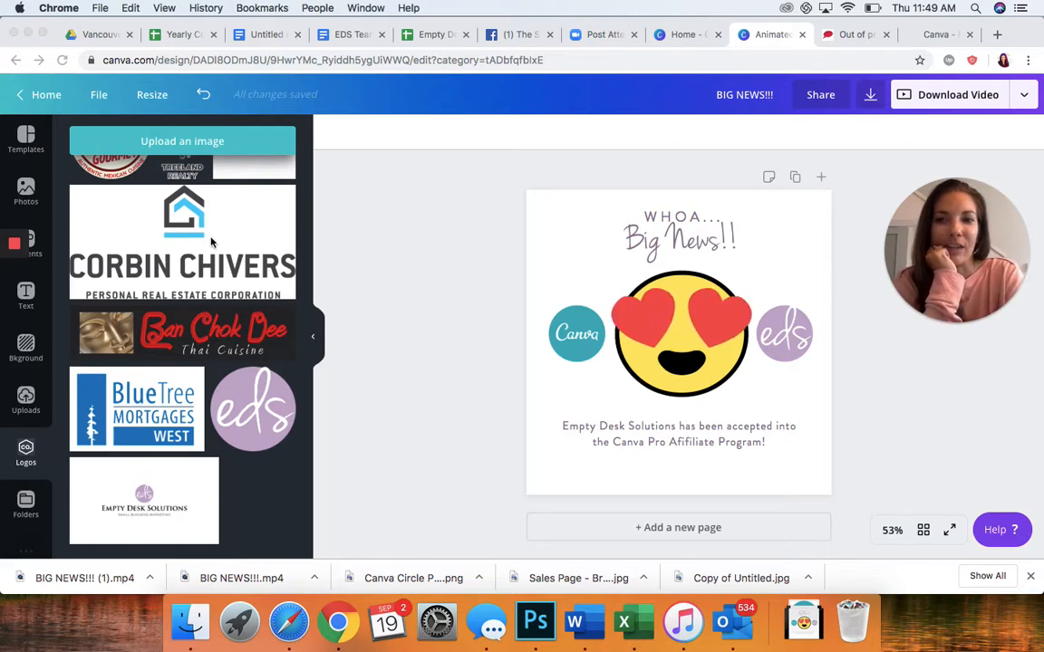
# Switch to the Canva home page and create a new Instagram Post design from the suggested design types.
pyautogui.click(675, 36)
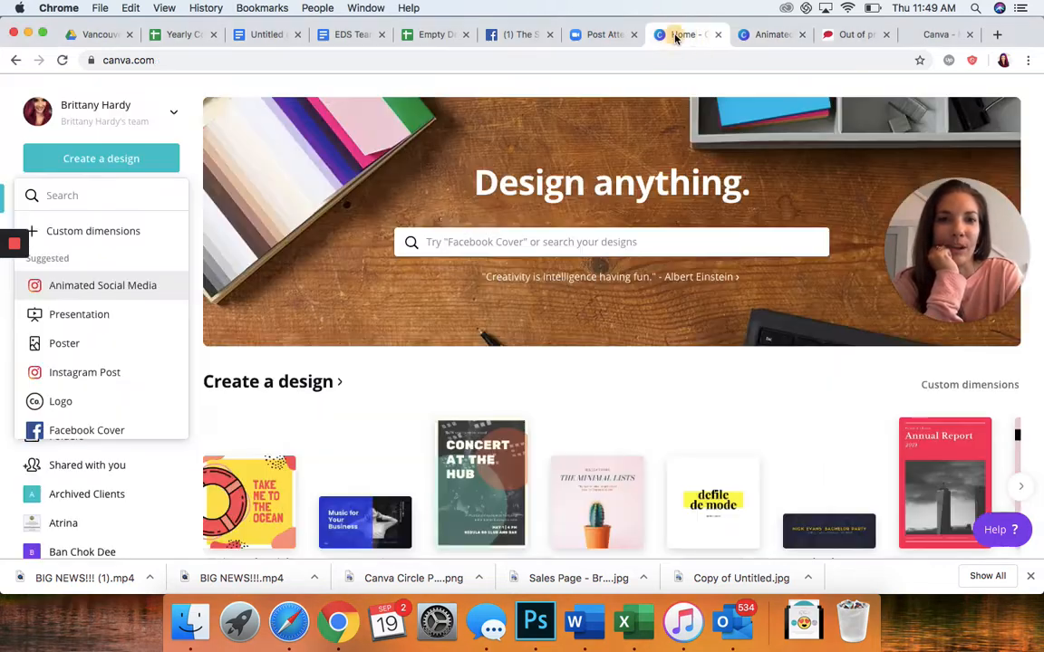
pyautogui.click(150, 165)
pyautogui.click(150, 164)
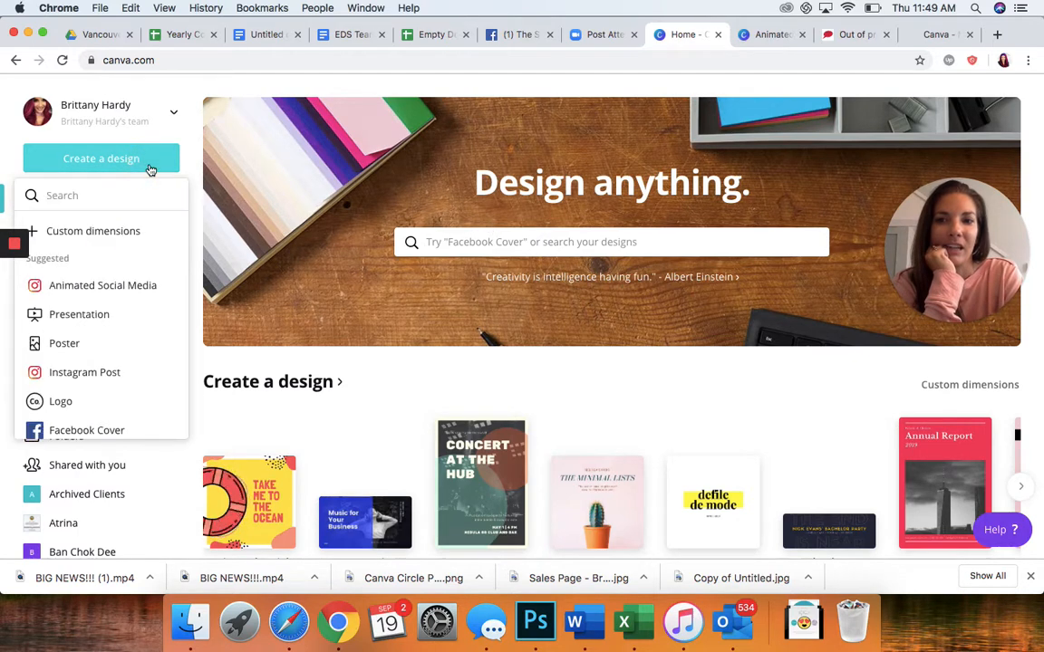
pyautogui.scroll(-2, 122, 306)
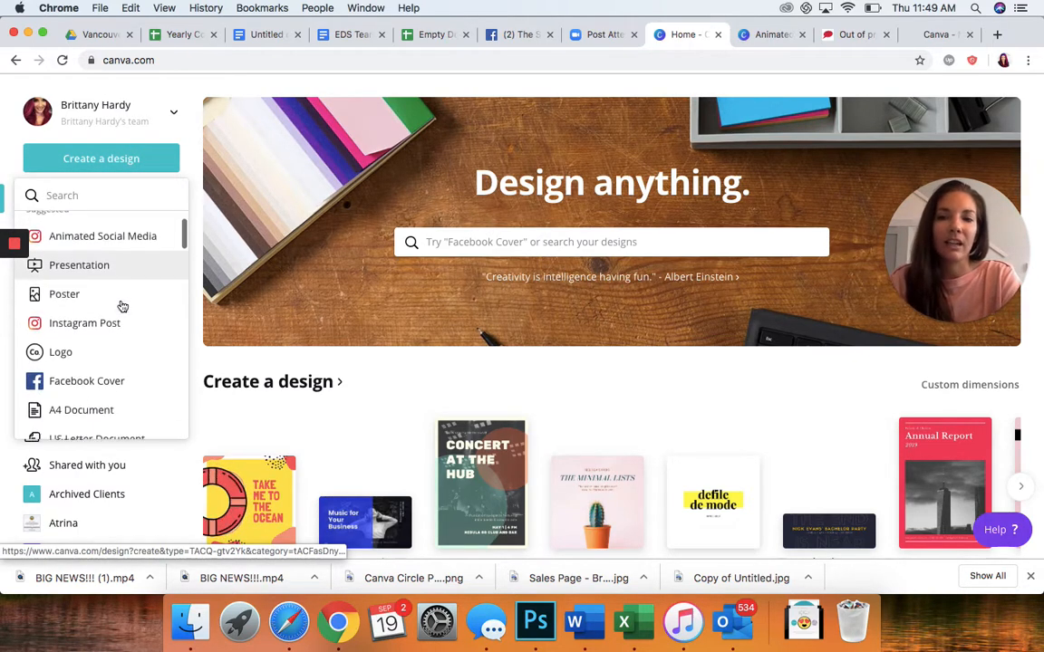
pyautogui.scroll(-5, 122, 306)
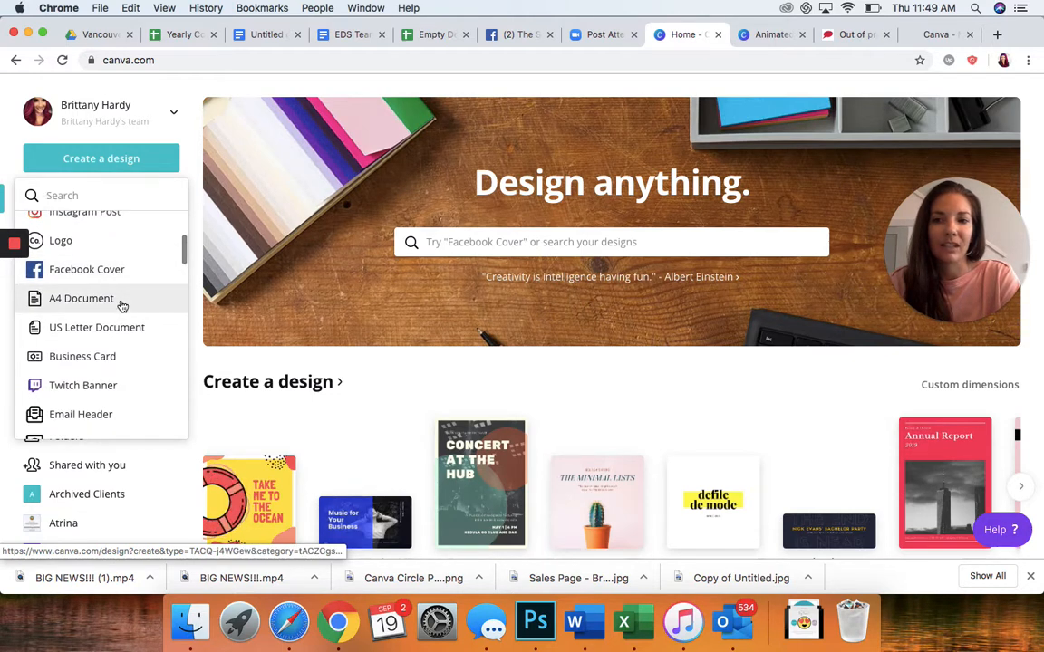
pyautogui.scroll(-1, 103, 359)
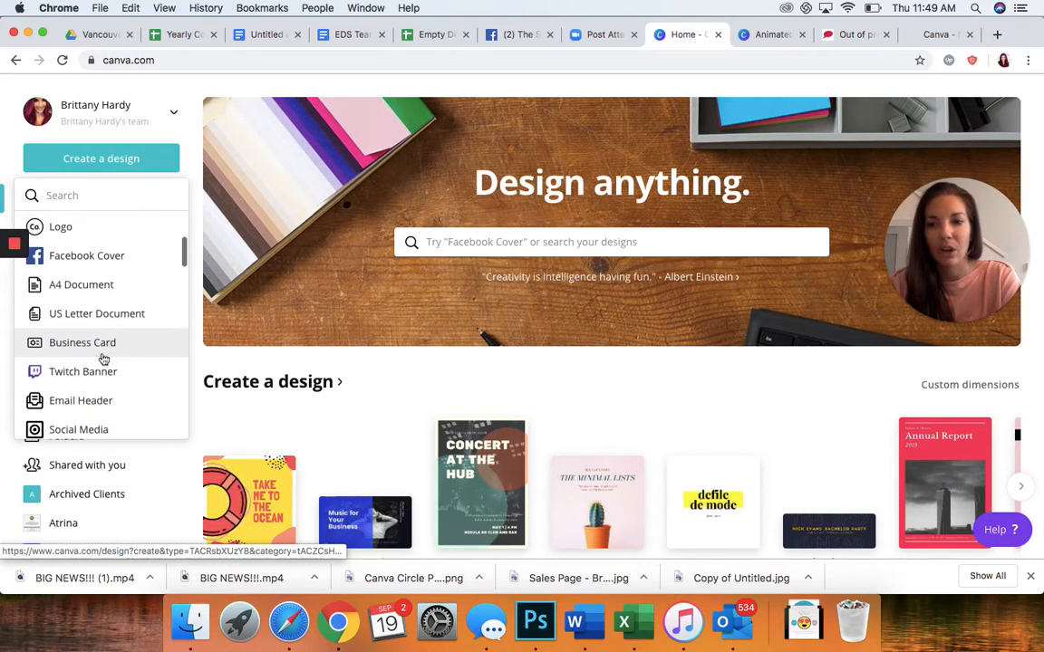
pyautogui.scroll(-2, 103, 359)
pyautogui.scroll(-3, 103, 359)
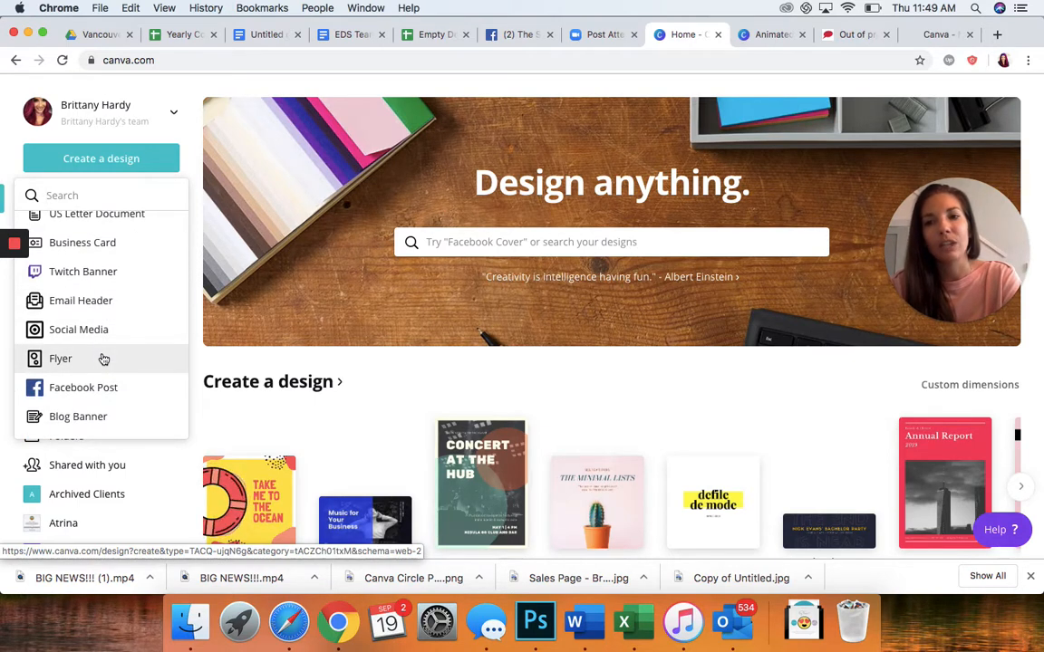
pyautogui.scroll(10, 103, 360)
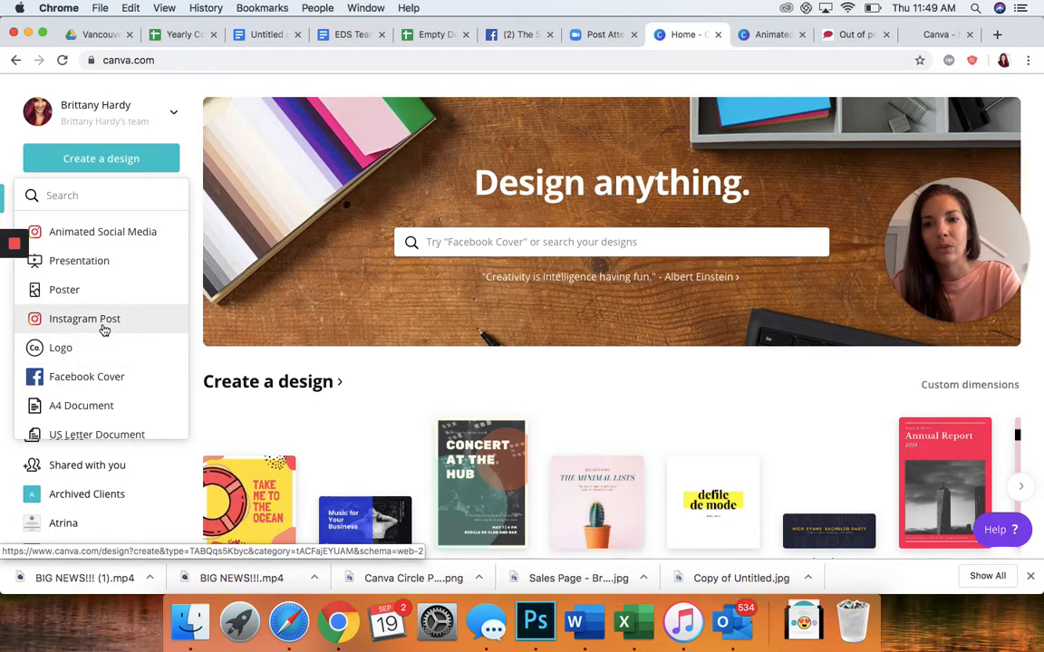
pyautogui.click(104, 330)
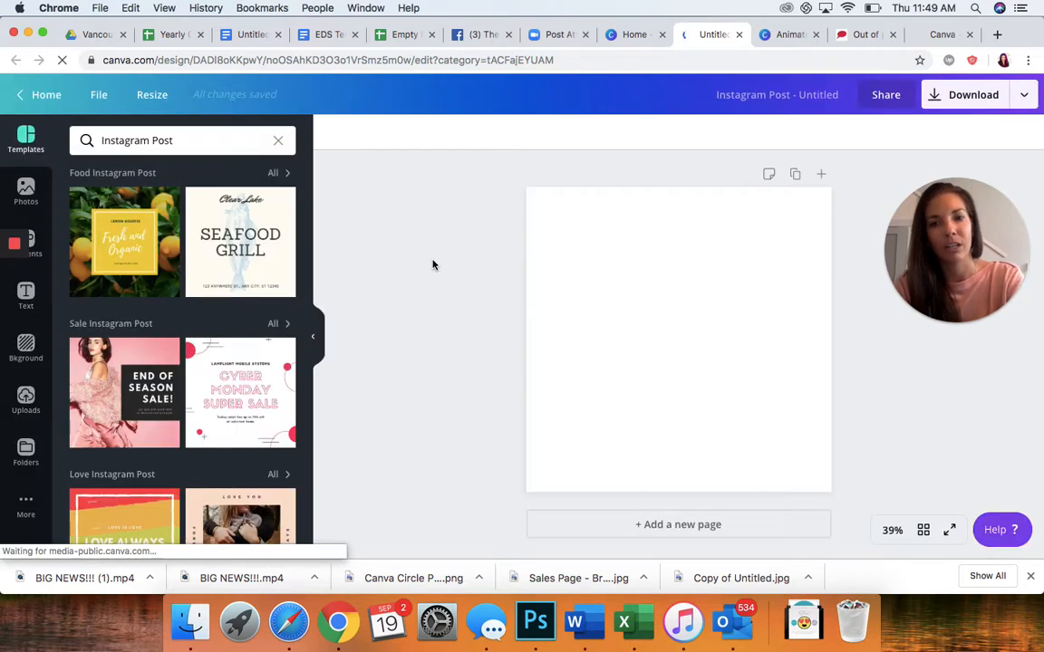
# Apply the blue "Don't be afraid to jump in." template from the Summer Instagram Post group to the blank page.
pyautogui.scroll(-10, 207, 328)
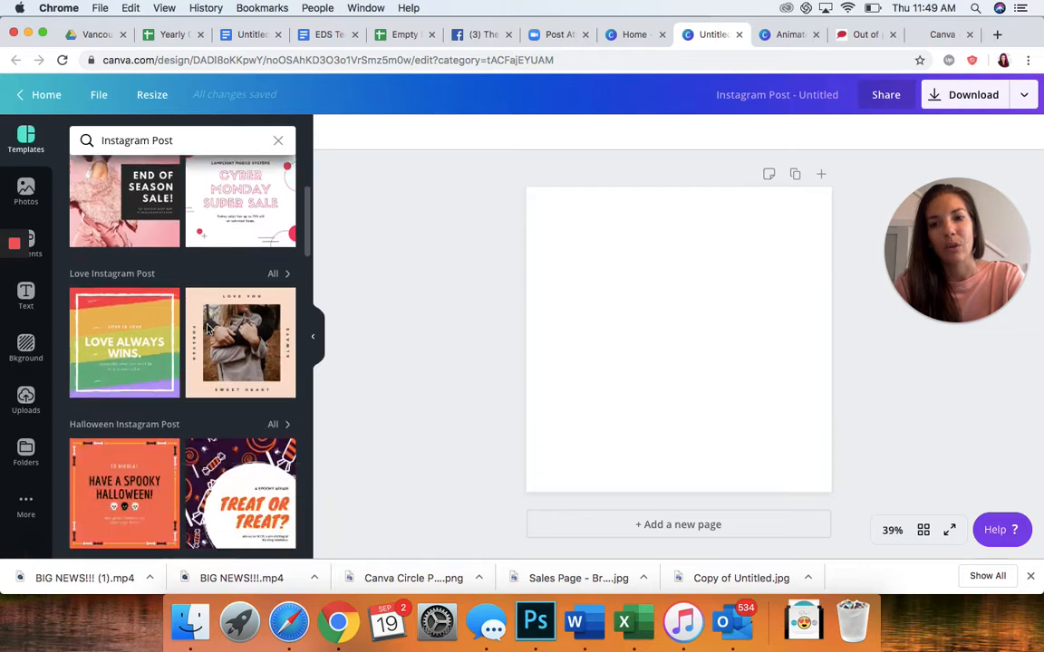
pyautogui.scroll(-5, 207, 328)
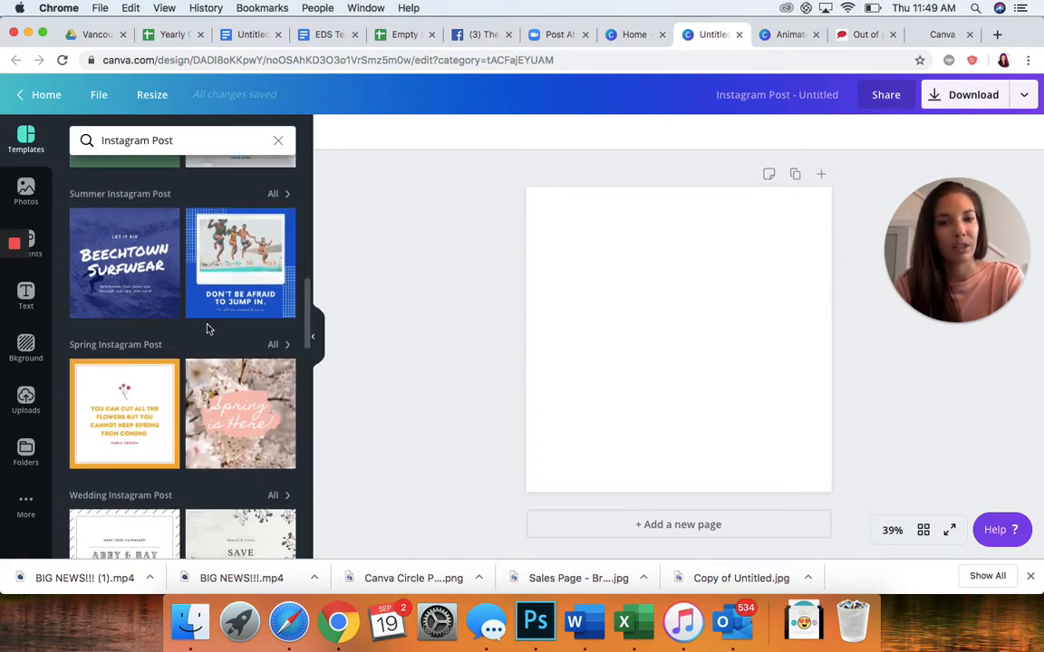
pyautogui.scroll(-1, 206, 329)
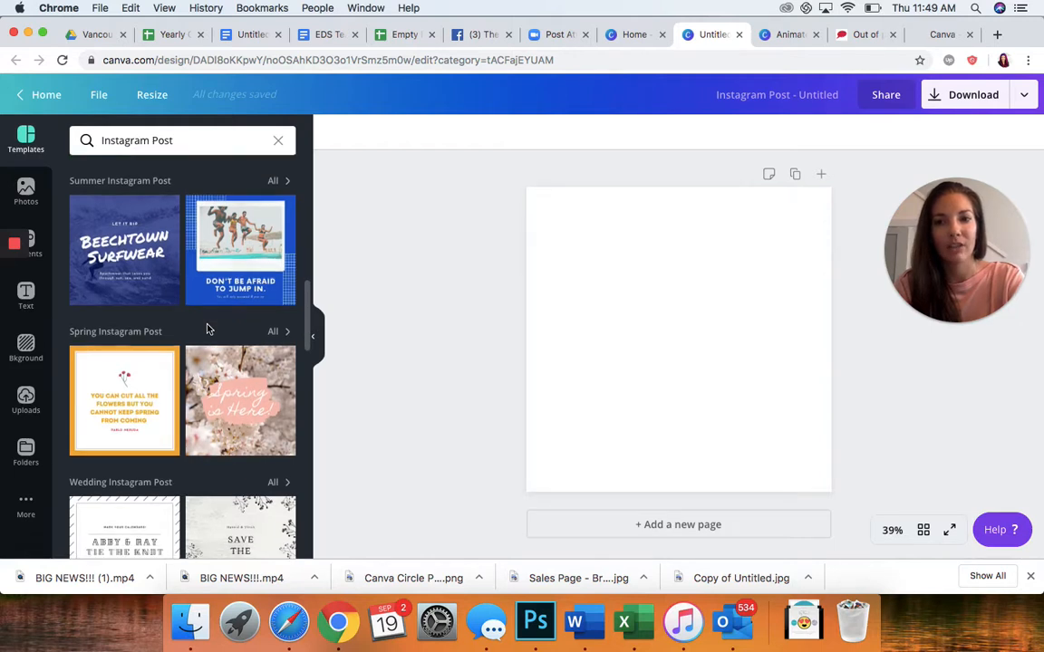
pyautogui.click(224, 274)
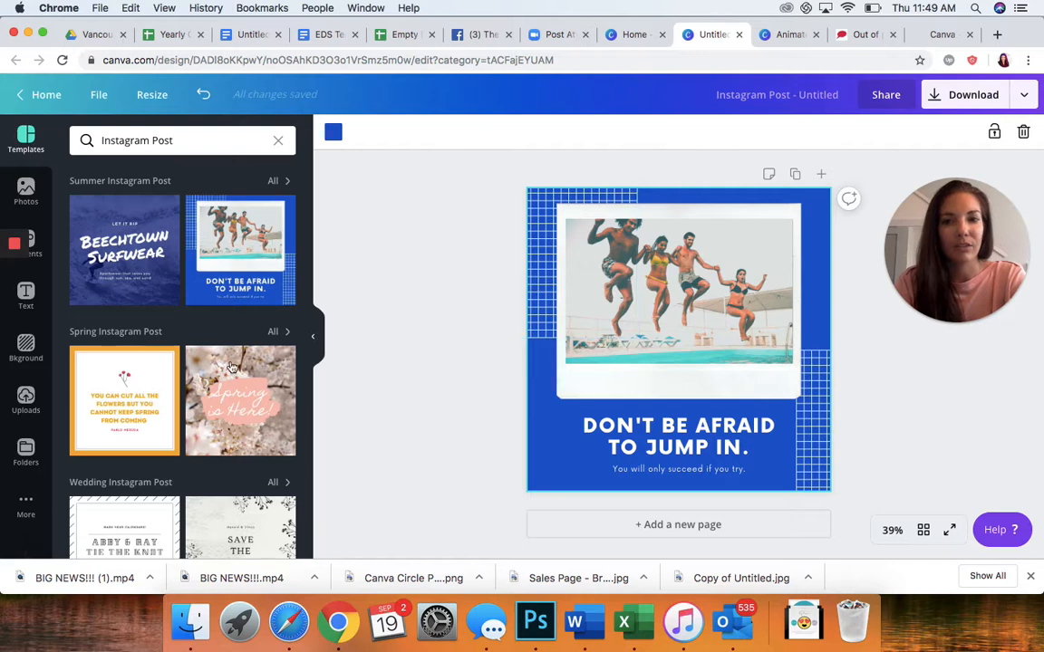
# Change the template's blue background to the dark muted purple from the EDS Colours palette.
pyautogui.scroll(-5, 210, 378)
pyautogui.scroll(-10, 210, 379)
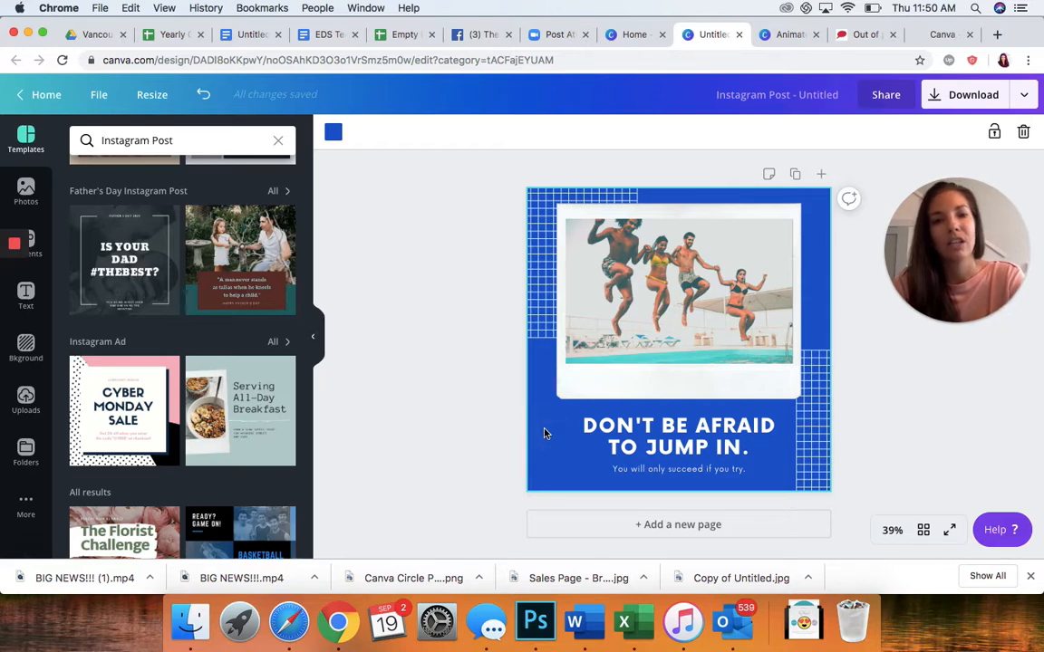
pyautogui.click(334, 135)
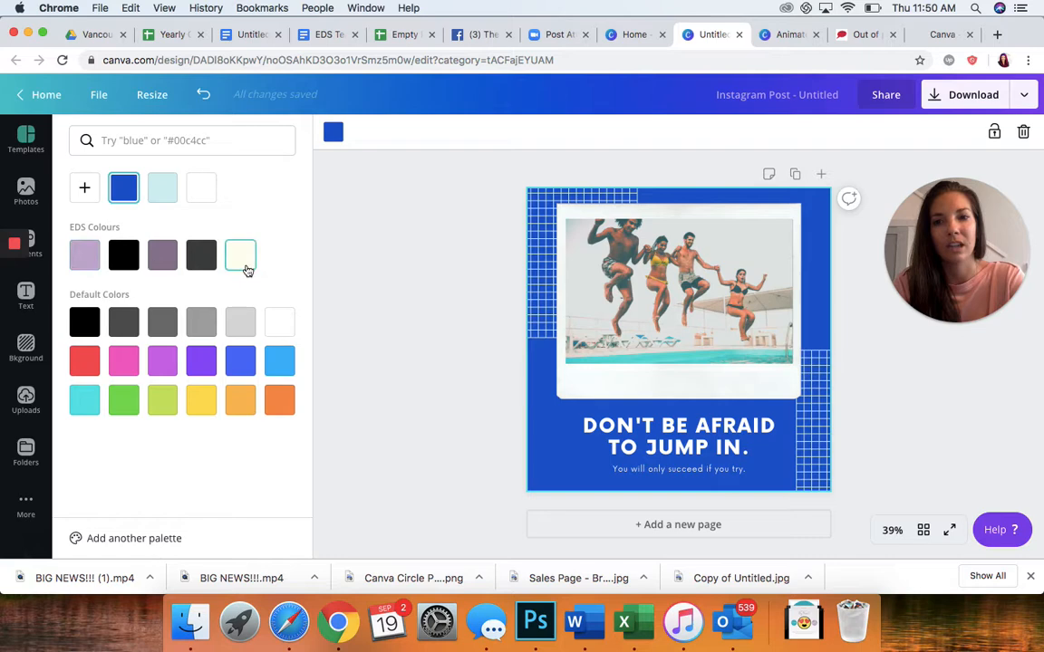
pyautogui.click(168, 263)
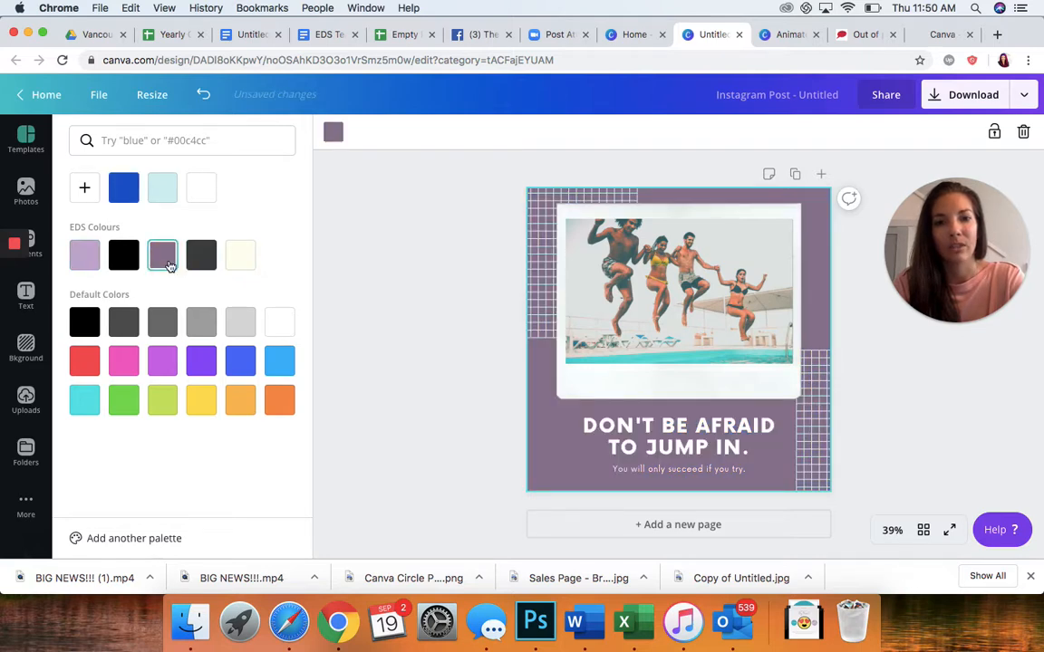
# Replace the headline text with "WOW THIS TEXT IS SO GREAT".
pyautogui.click(616, 441)
pyautogui.doubleClick(617, 440)
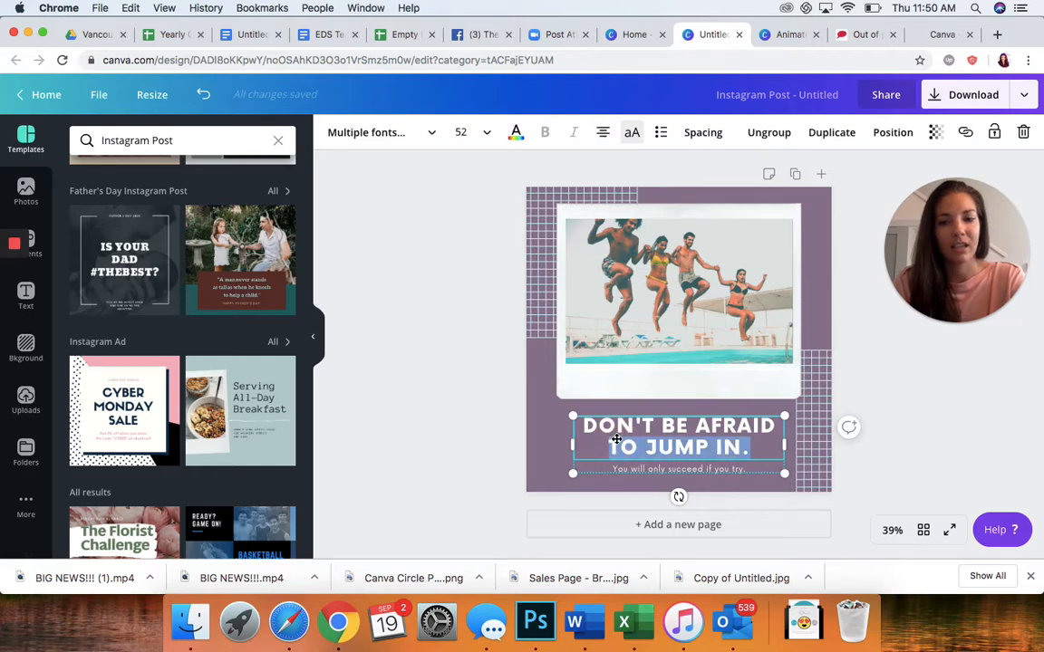
pyautogui.press('super+a')
pyautogui.write('WOW')
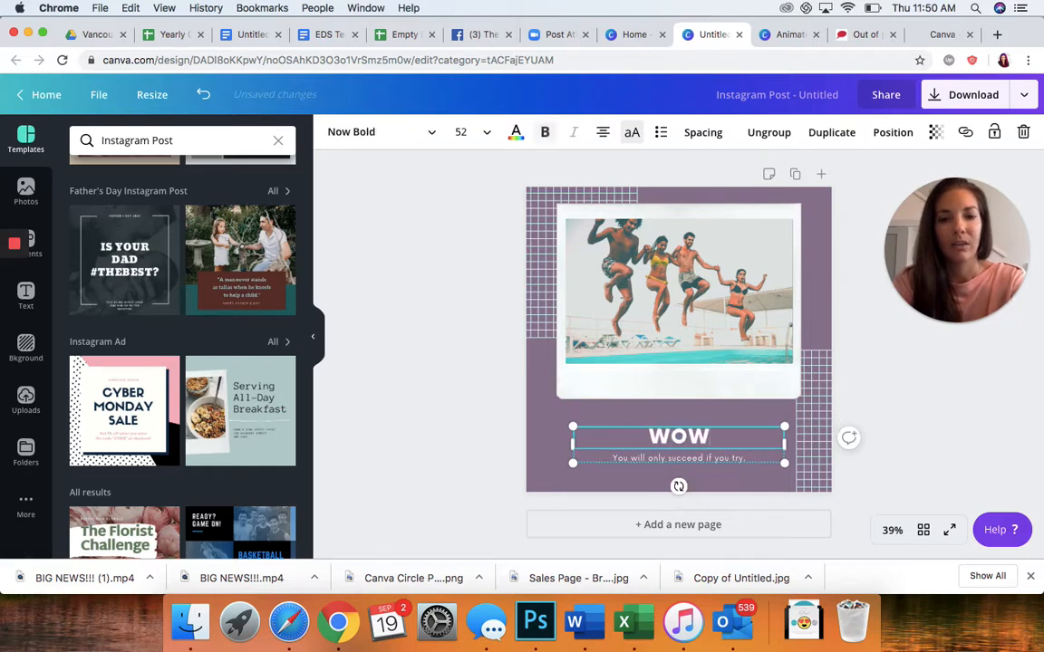
pyautogui.write(' THIS TEXT IS')
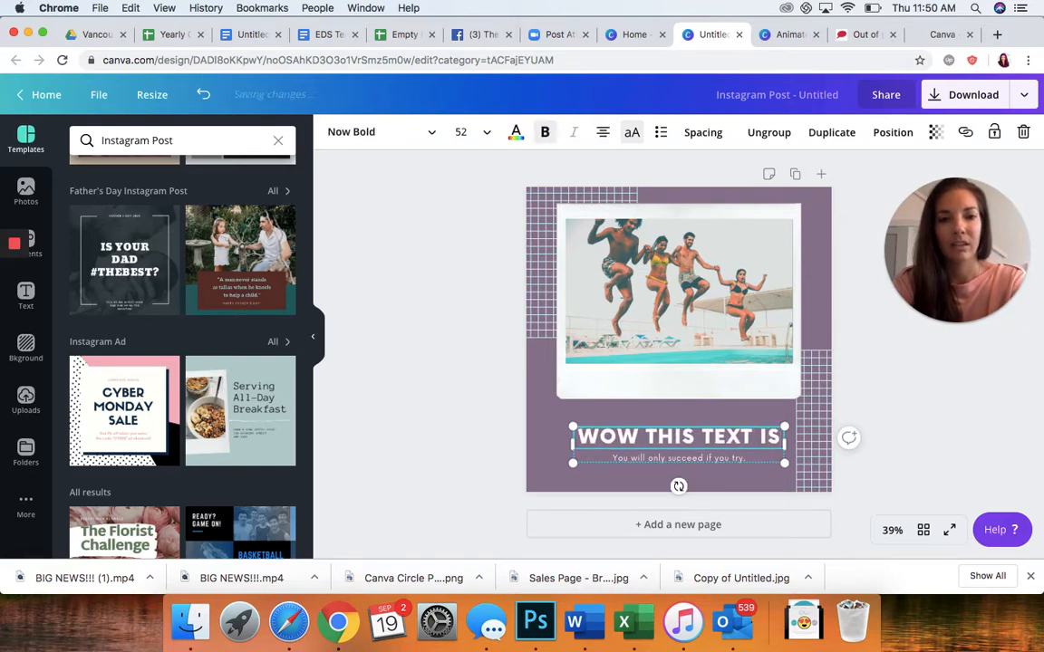
pyautogui.write(' SO GREAT')
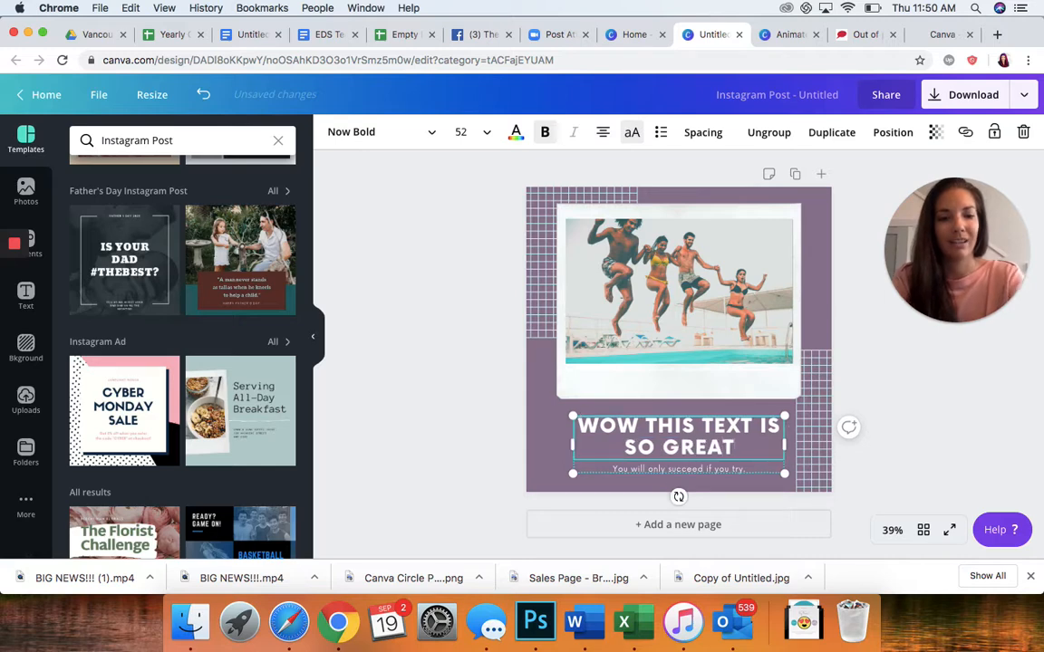
pyautogui.click(481, 459)
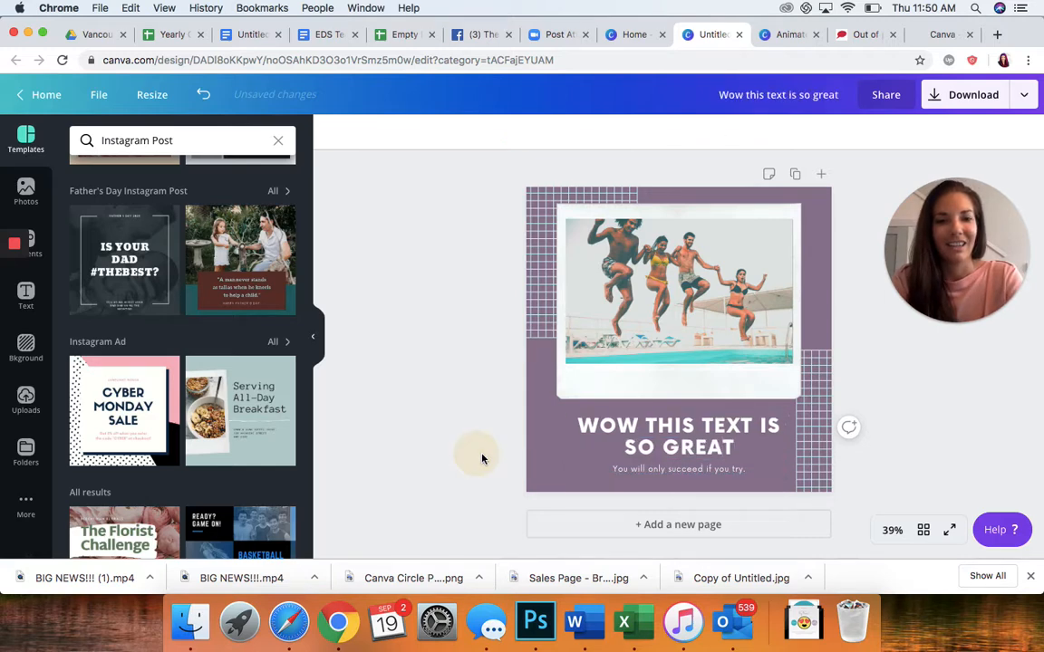
# Replace the small line under the headline with "See how awesome at design I am?".
pyautogui.click(640, 469)
pyautogui.click(640, 469)
pyautogui.tripleClick(640, 469)
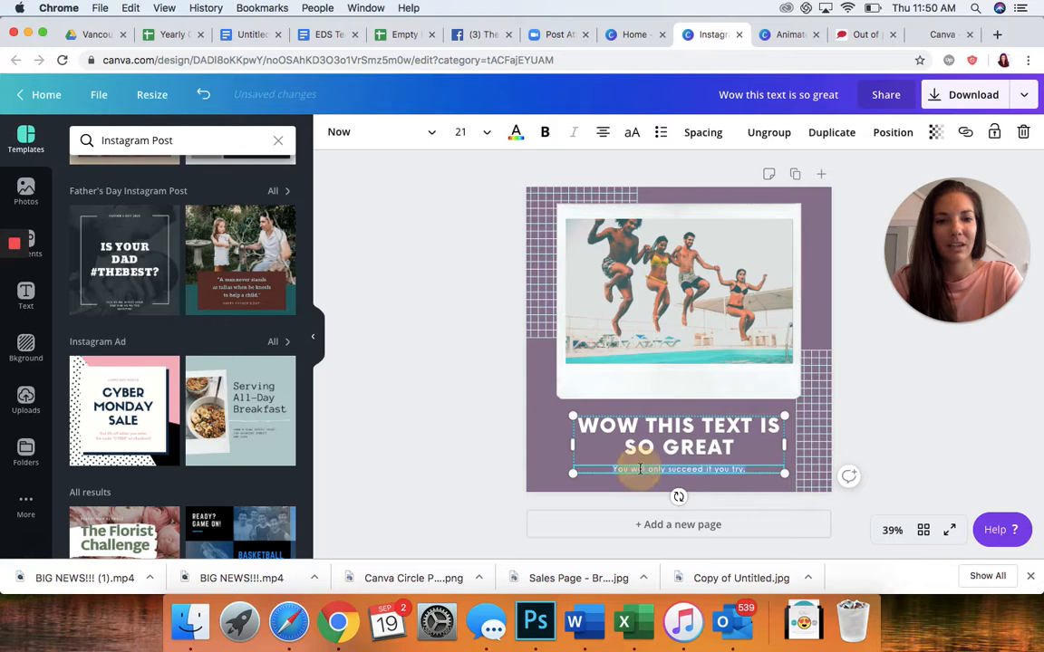
pyautogui.write('see how awesome a')
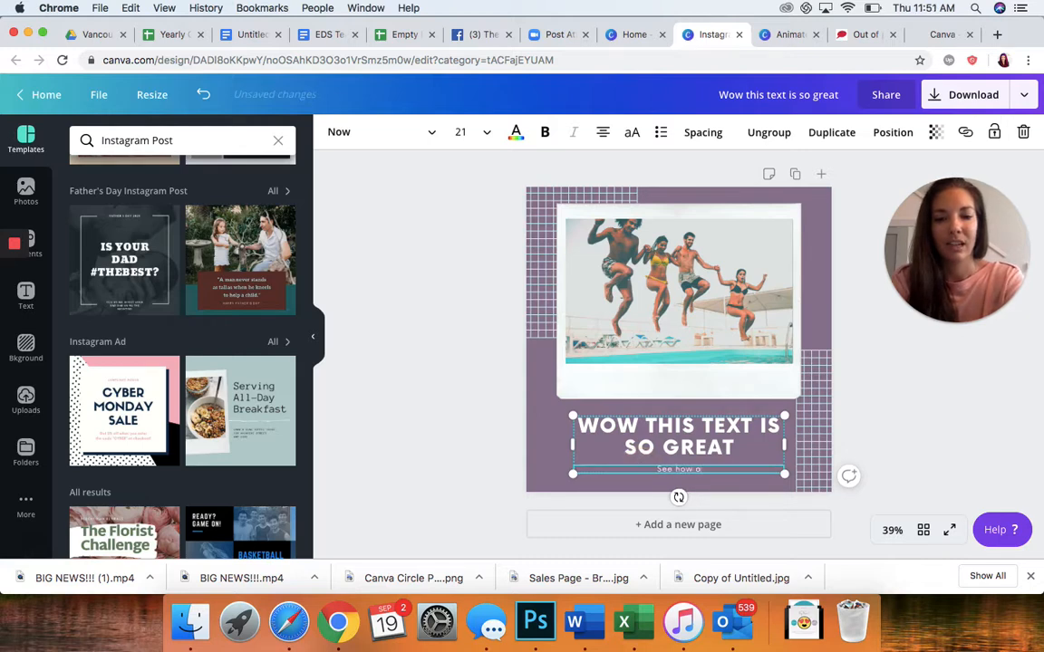
pyautogui.write('t d')
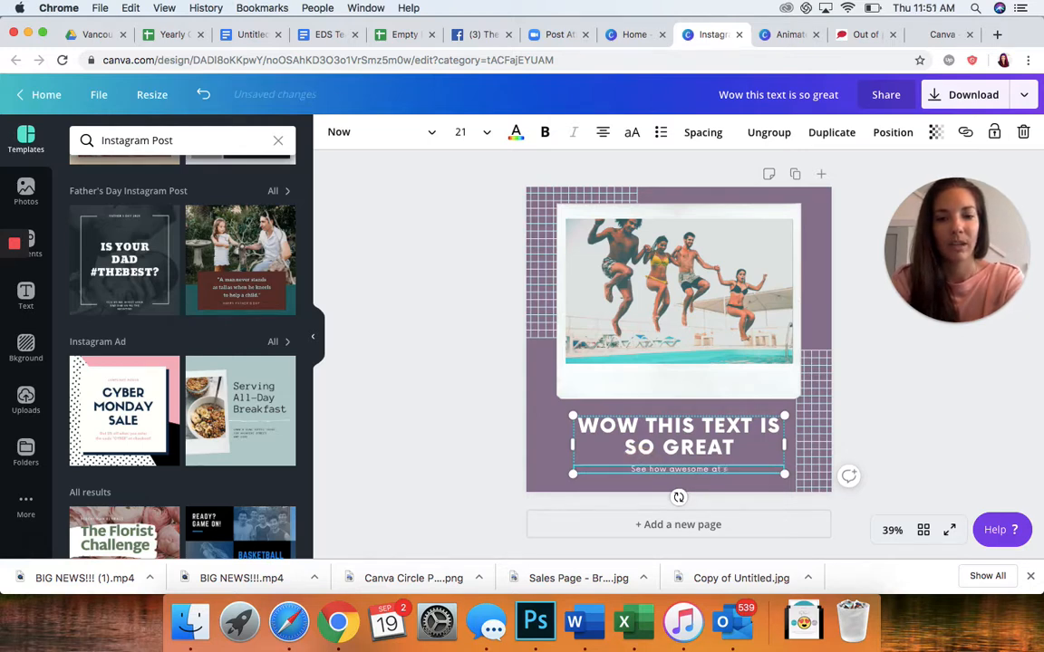
pyautogui.write('esign I am!')
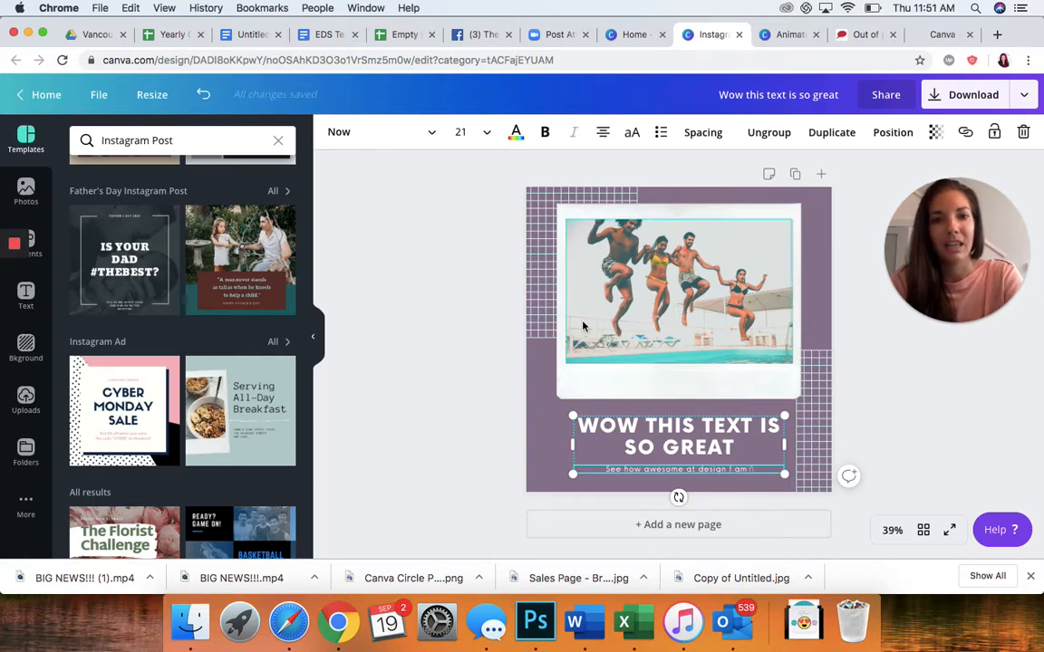
# Recolour both light blue grid patterns behind the photo frame with the cream from the EDS Colours palette.
pyautogui.click(547, 280)
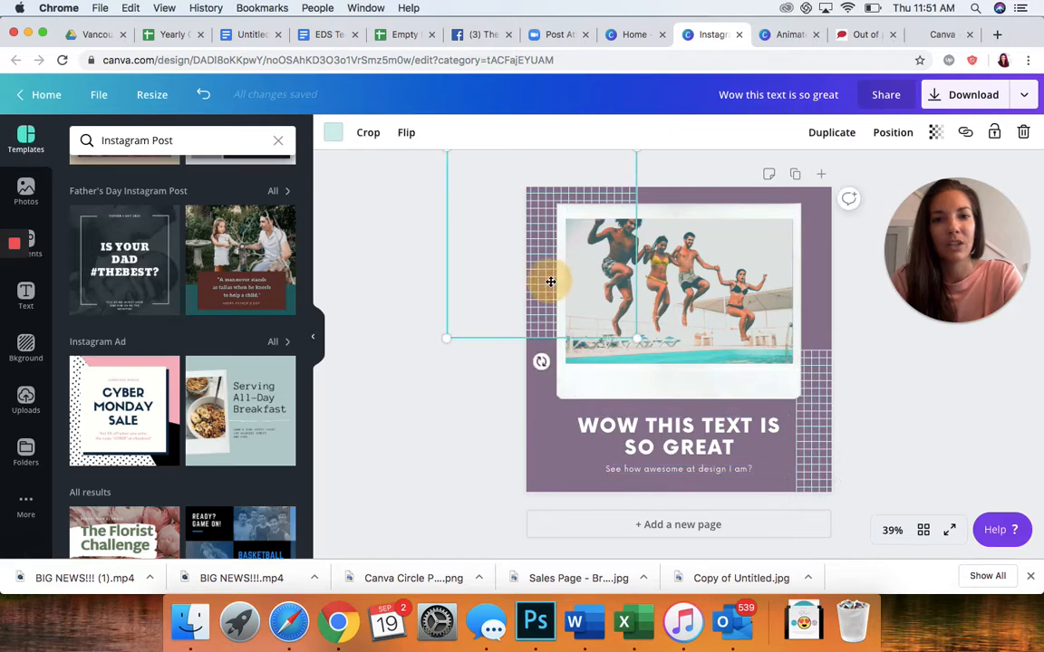
pyautogui.click(334, 134)
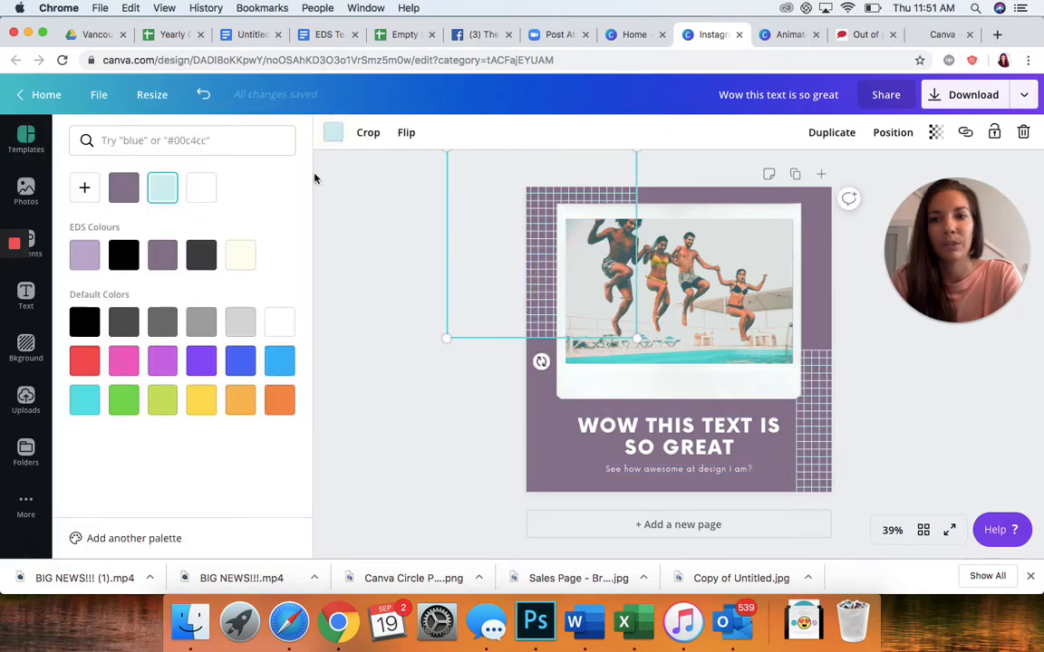
pyautogui.click(243, 257)
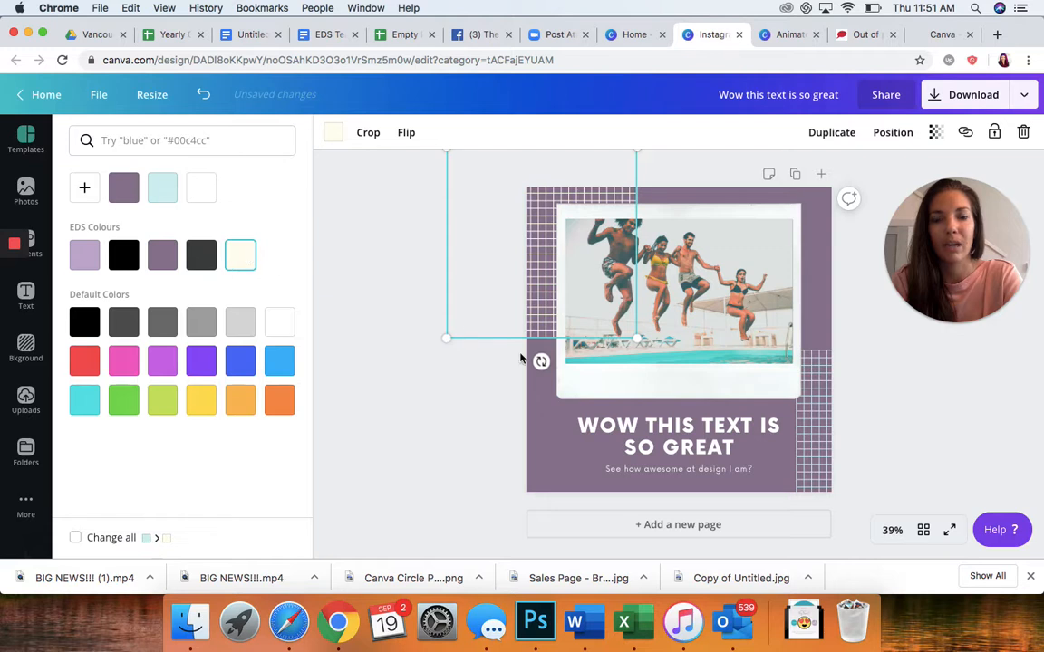
pyautogui.click(811, 449)
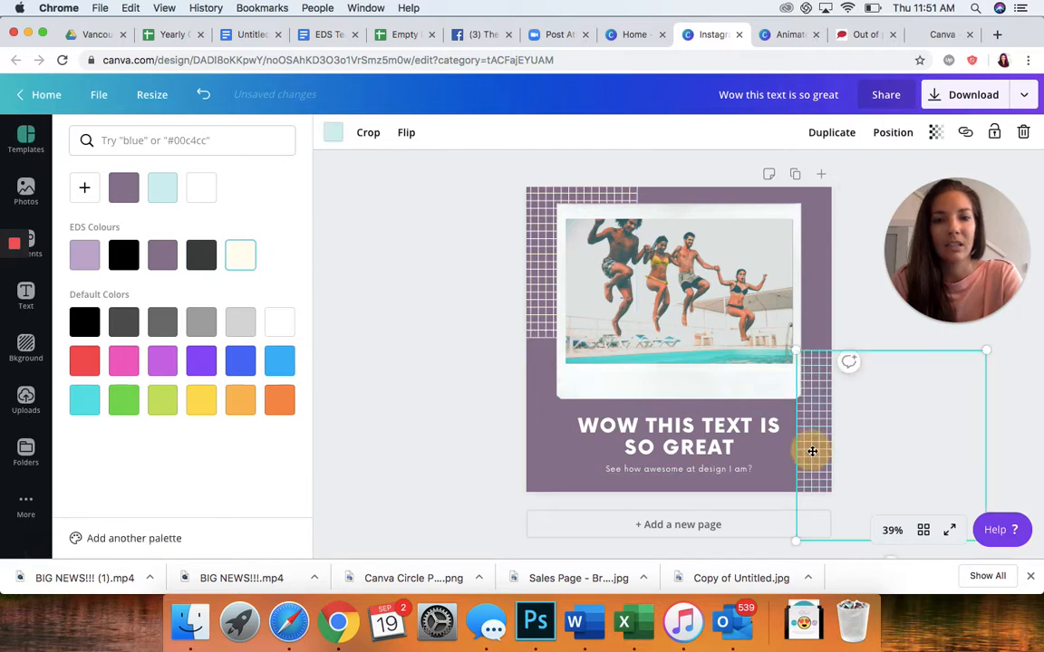
pyautogui.click(248, 261)
pyautogui.click(405, 286)
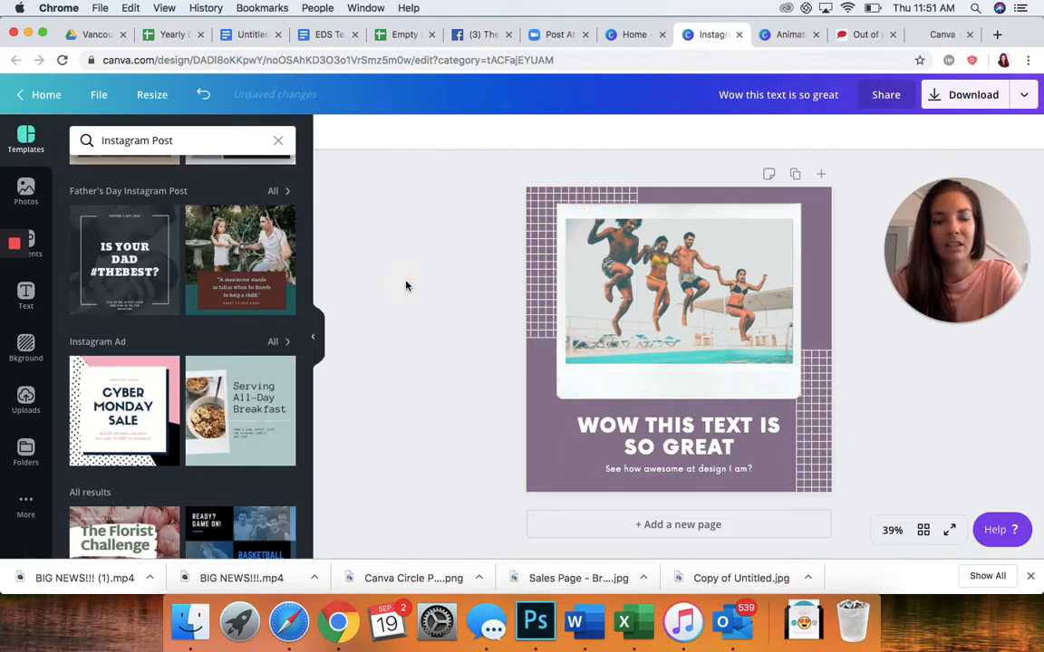
# Ungroup the headline from the small line of text beneath it.
pyautogui.click(589, 426)
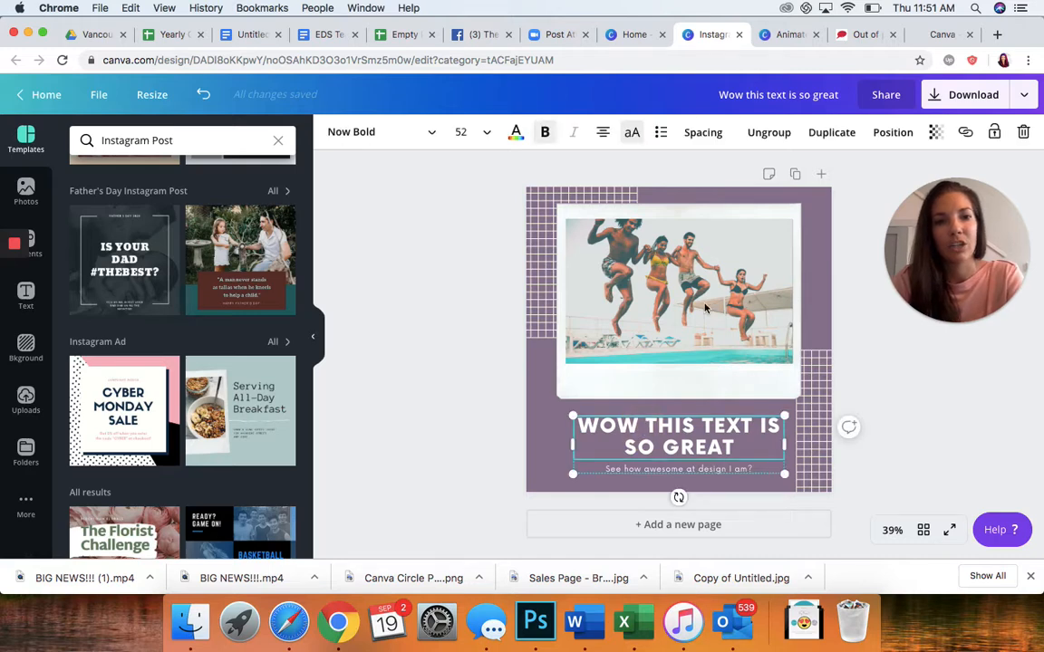
pyautogui.click(768, 132)
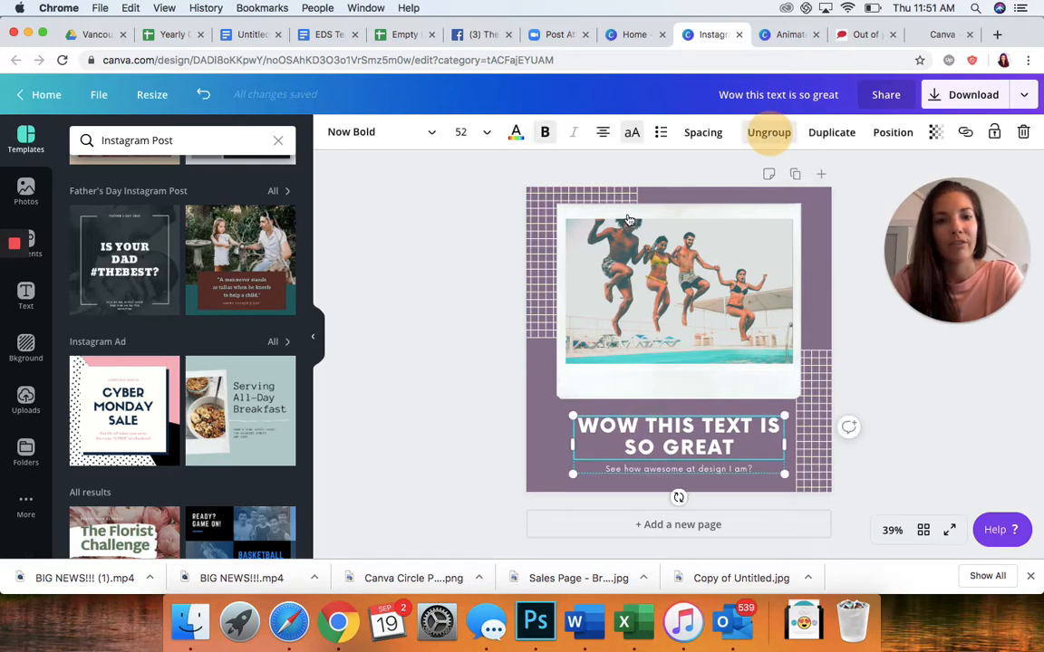
pyautogui.click(462, 313)
# Change the headline's font to Jenna Sue and turn off its all-capitals formatting.
pyautogui.doubleClick(622, 421)
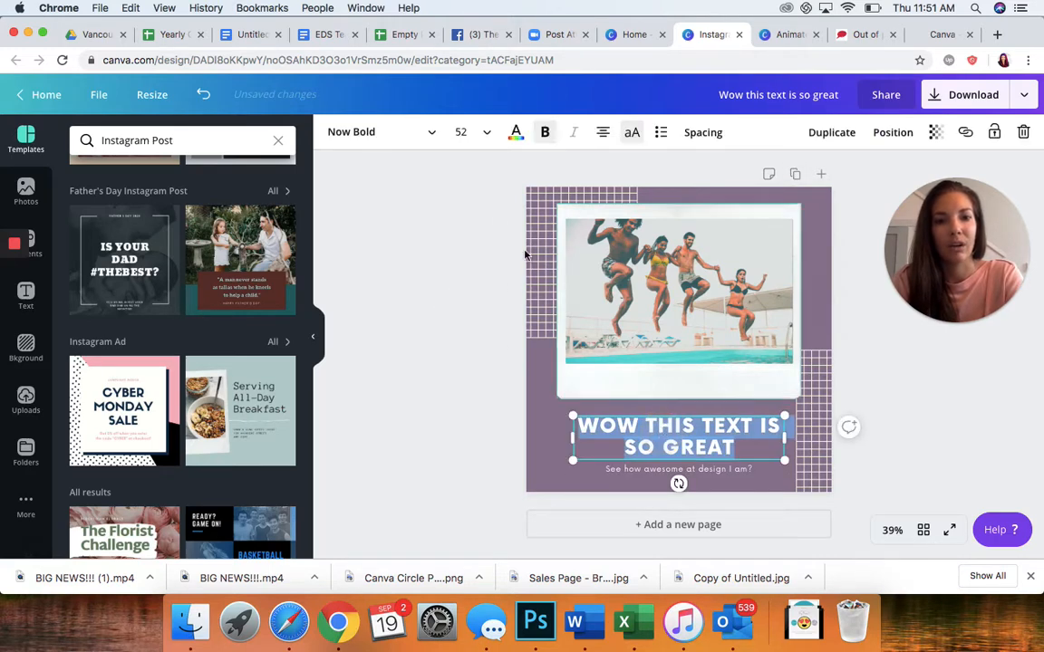
pyautogui.click(408, 136)
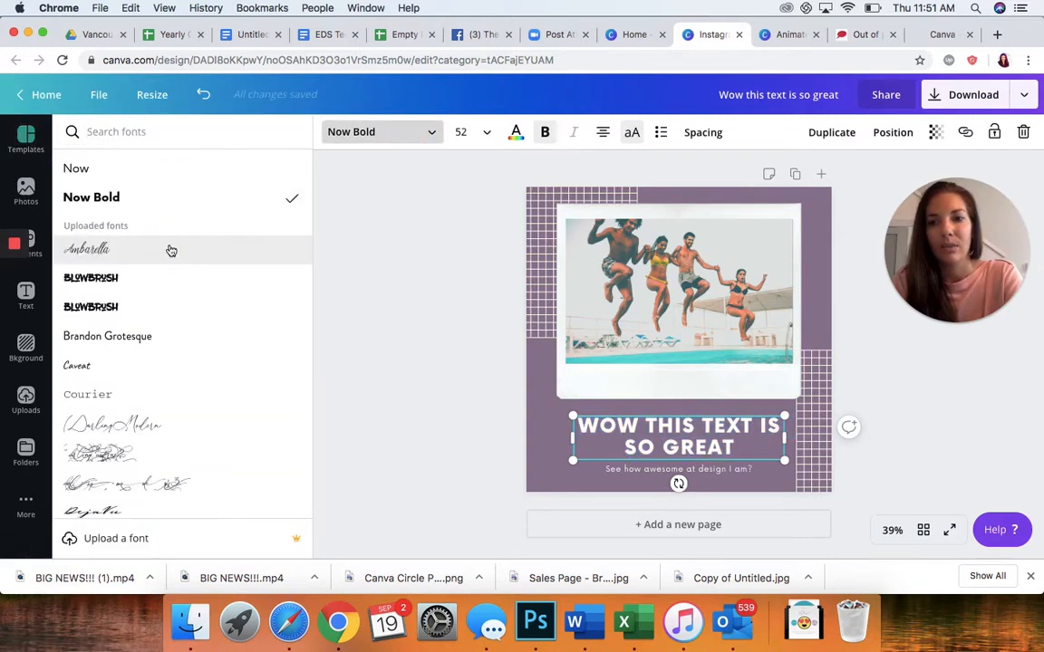
pyautogui.write('jenna')
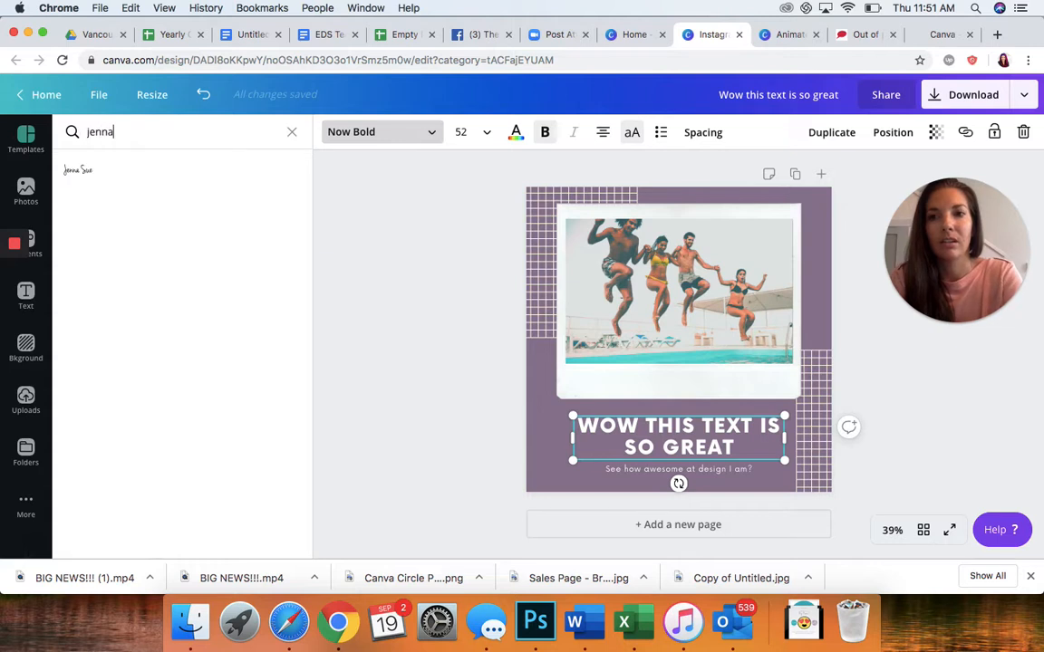
pyautogui.click(82, 170)
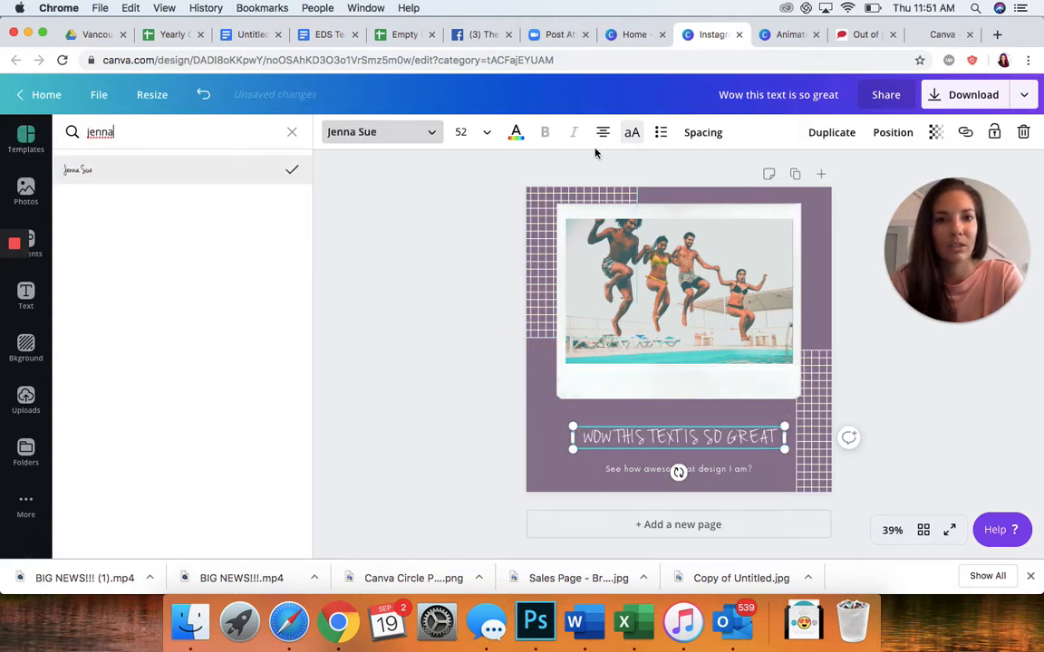
pyautogui.click(632, 134)
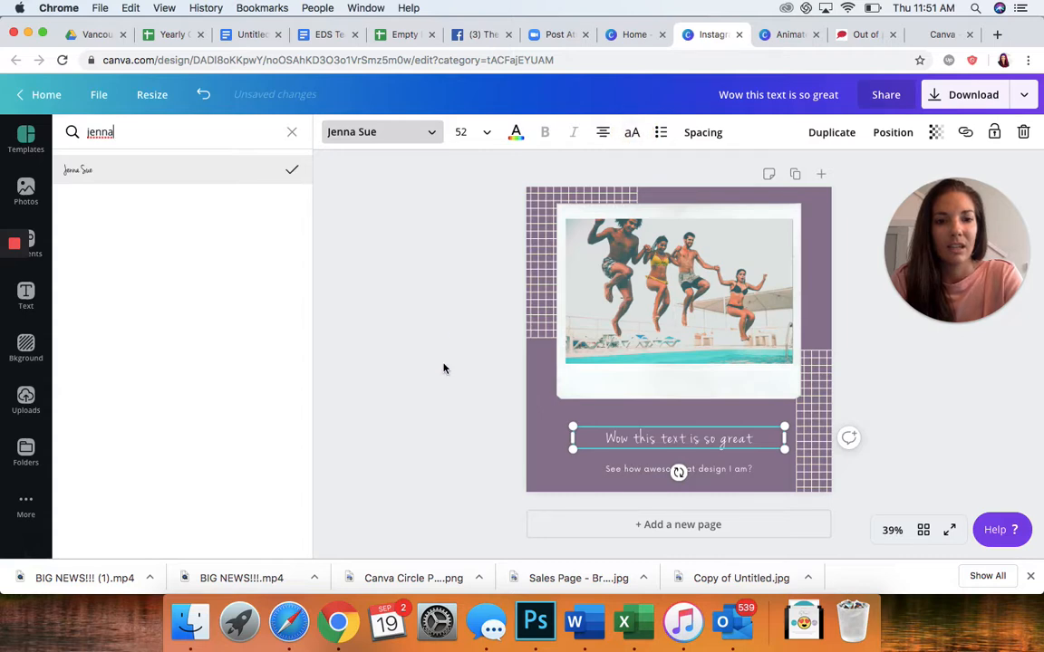
# Change the font of the small line under the headline to Brandon Grotesque.
pyautogui.click(634, 469)
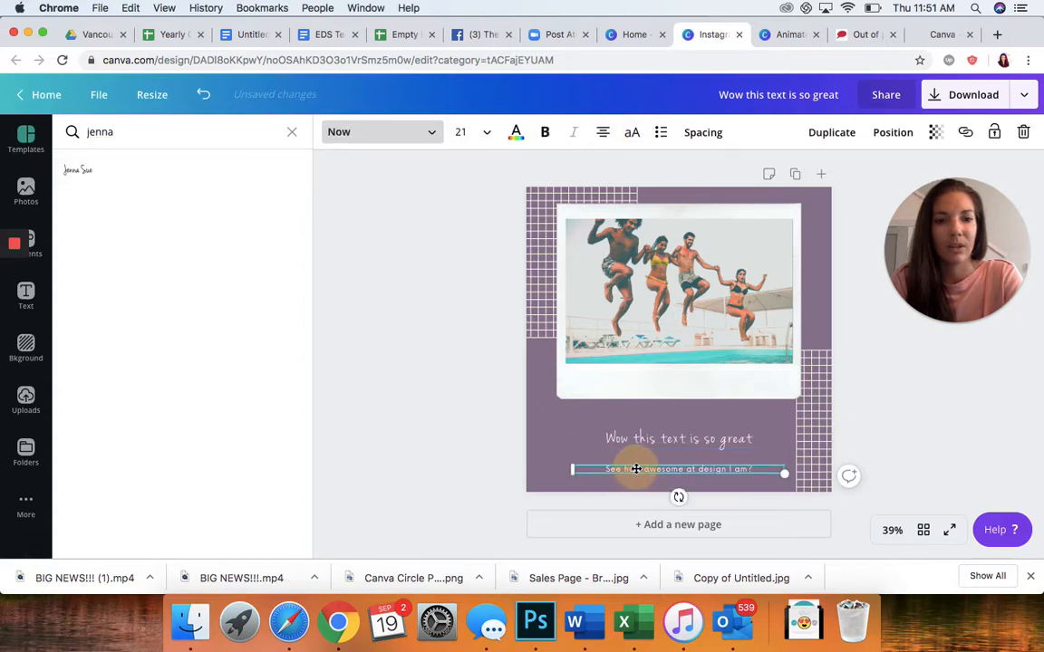
pyautogui.click(413, 134)
pyautogui.click(413, 134)
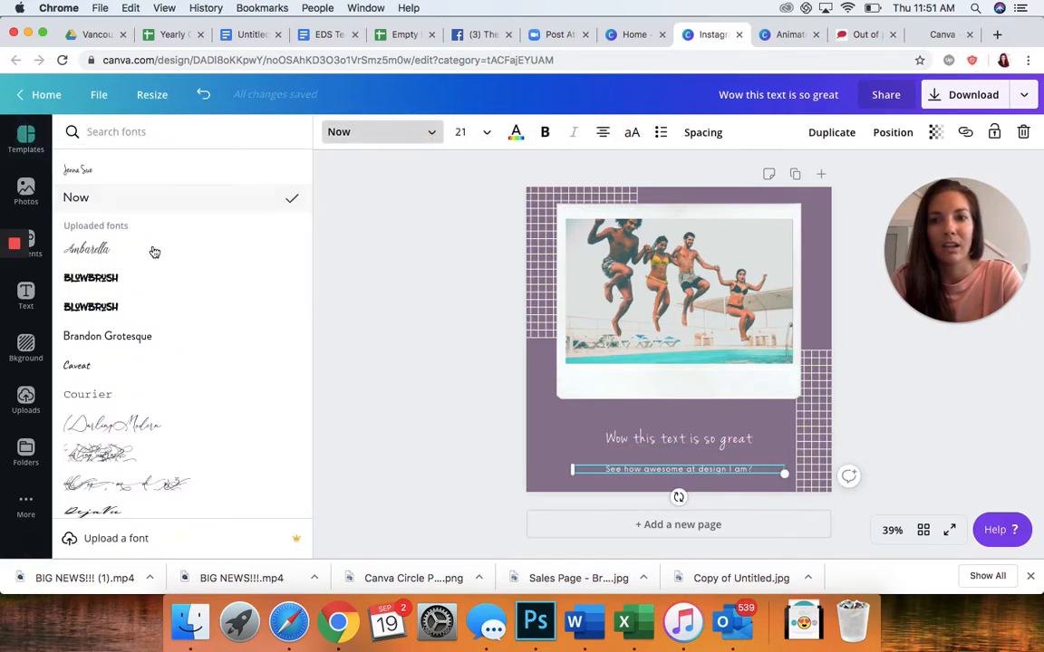
pyautogui.click(144, 342)
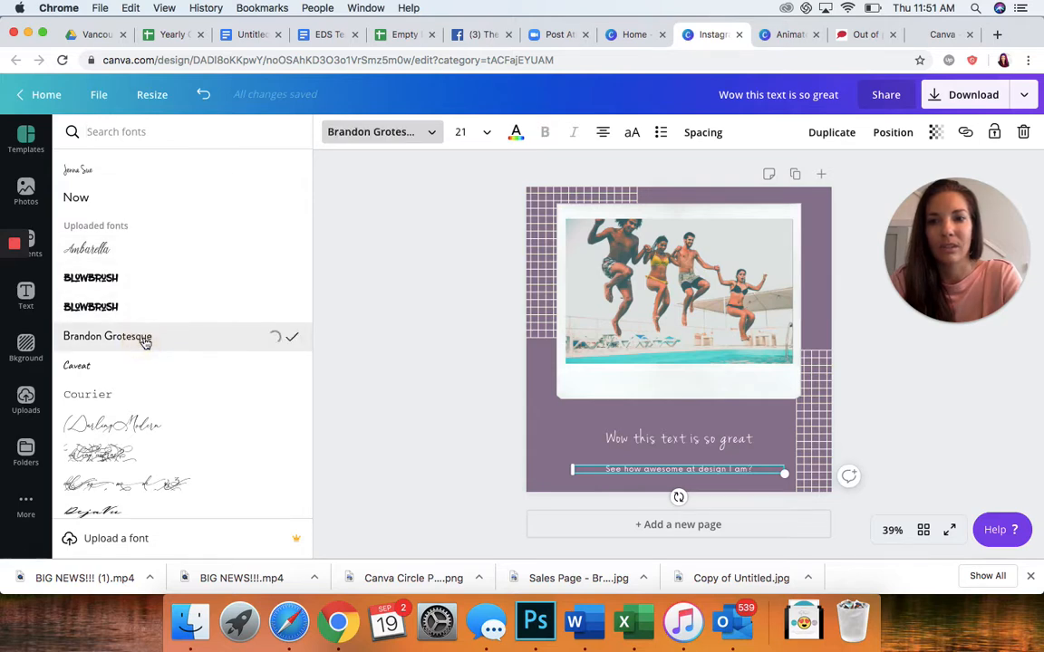
pyautogui.click(435, 374)
# Set the headline's font size to 64 and move it slightly up towards the photo frame.
pyautogui.click(662, 443)
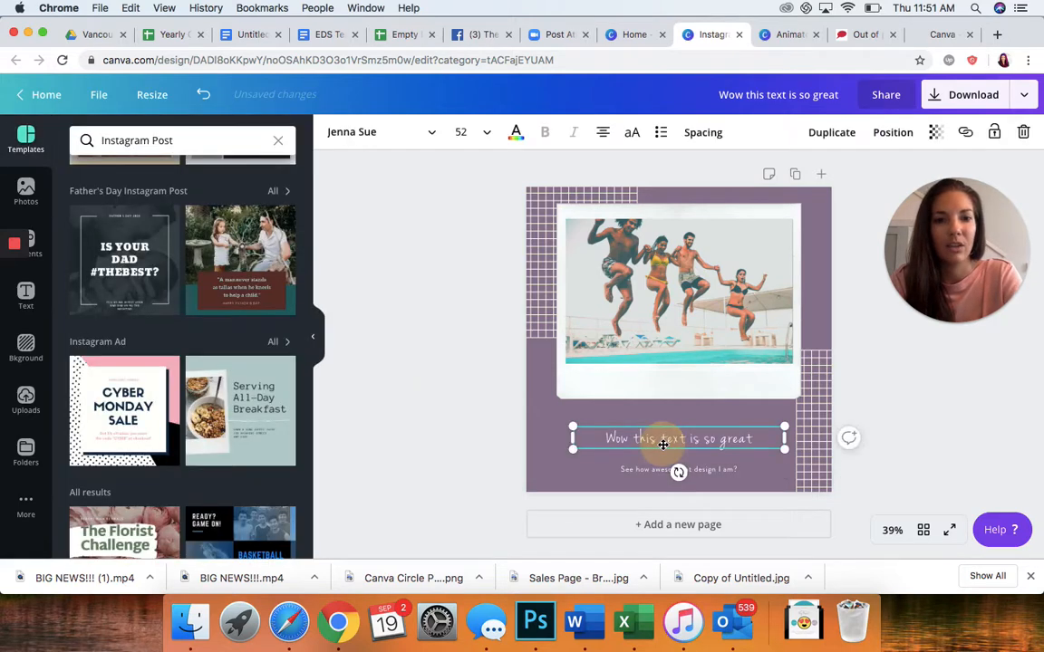
pyautogui.click(479, 134)
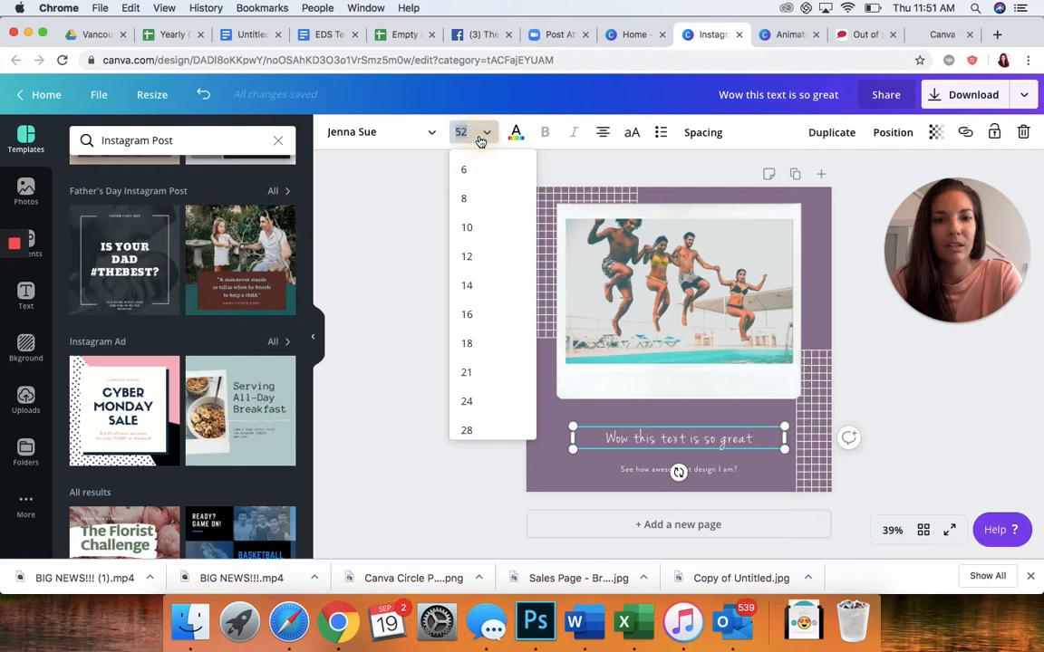
pyautogui.scroll(-5, 478, 310)
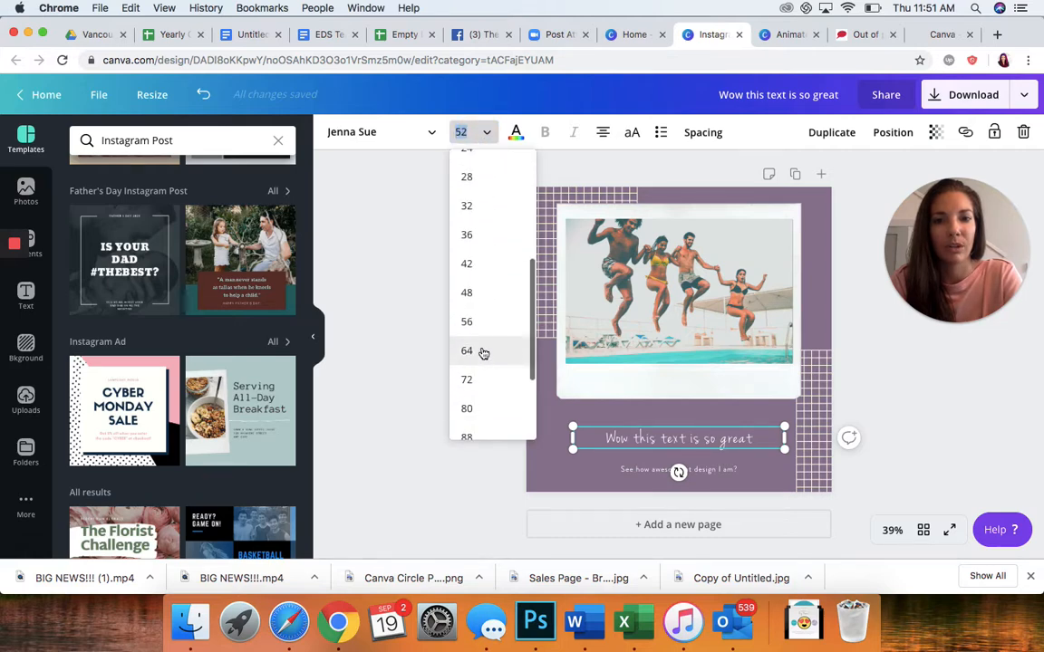
pyautogui.click(482, 352)
pyautogui.click(481, 349)
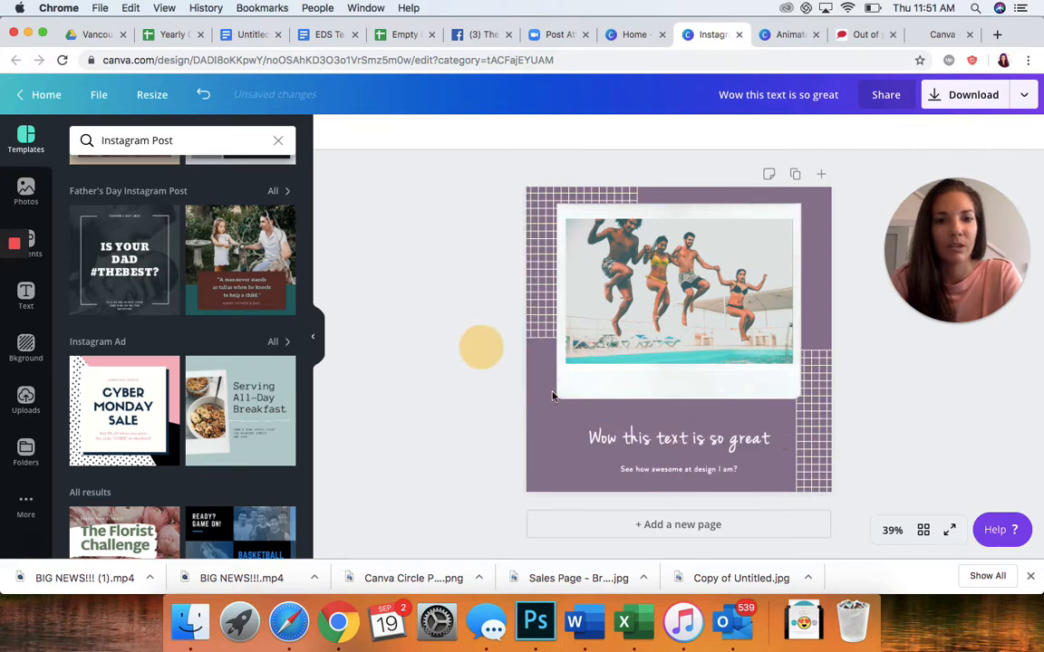
pyautogui.click(630, 439)
pyautogui.moveTo(630, 439); pyautogui.dragTo(625, 432)
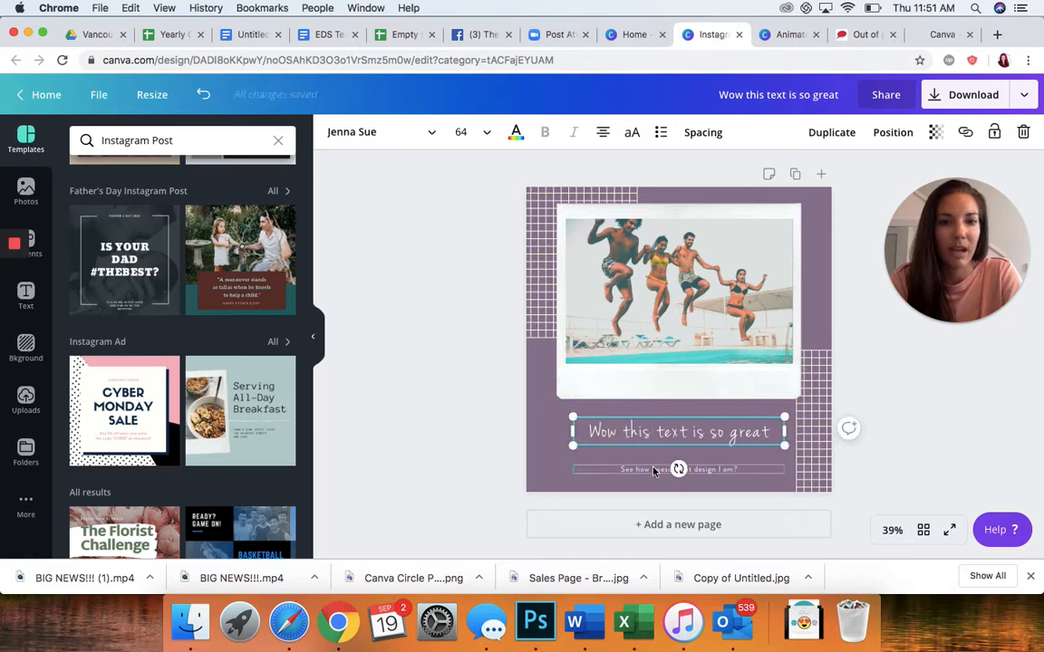
# Set the small line's font size to 28 and move it up directly beneath the headline.
pyautogui.click(653, 468)
pyautogui.click(464, 132)
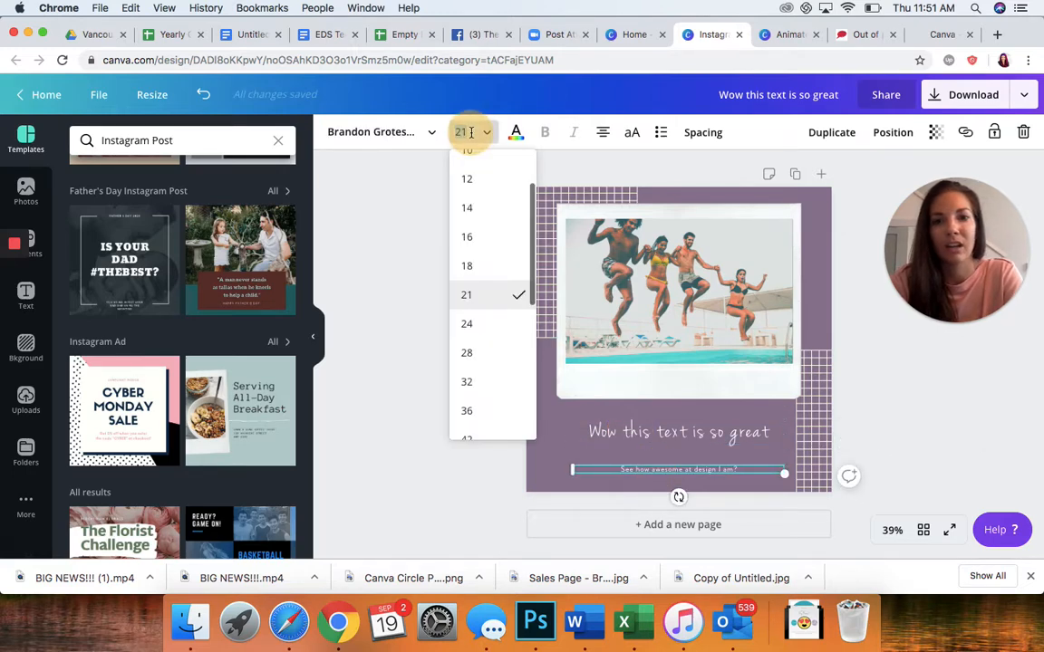
pyautogui.click(489, 351)
pyautogui.click(433, 344)
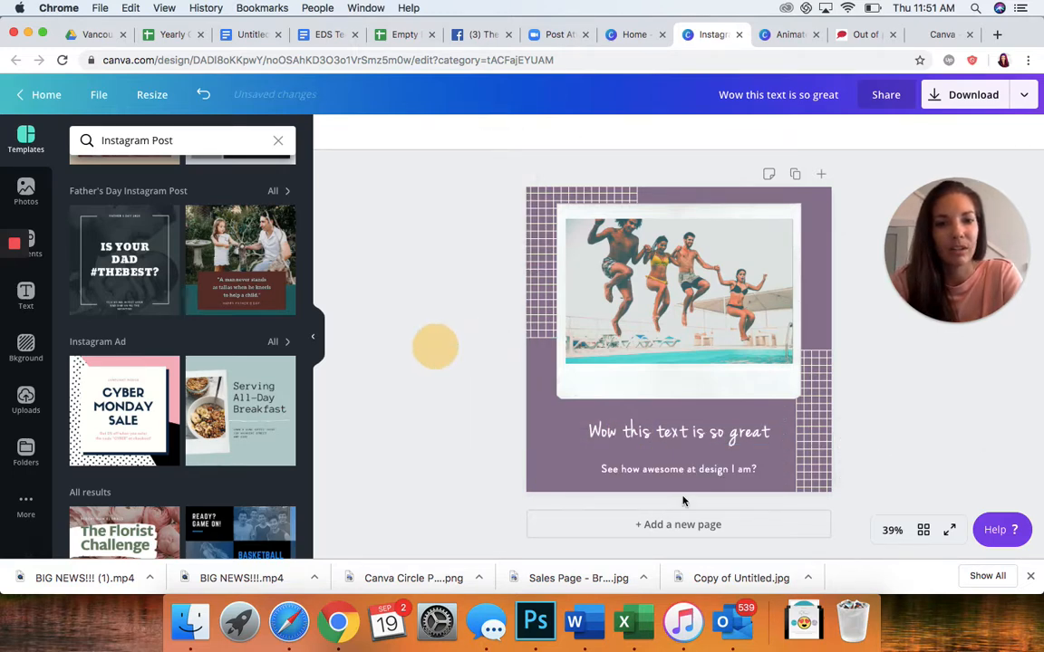
pyautogui.moveTo(677, 478); pyautogui.dragTo(676, 449)
pyautogui.click(435, 438)
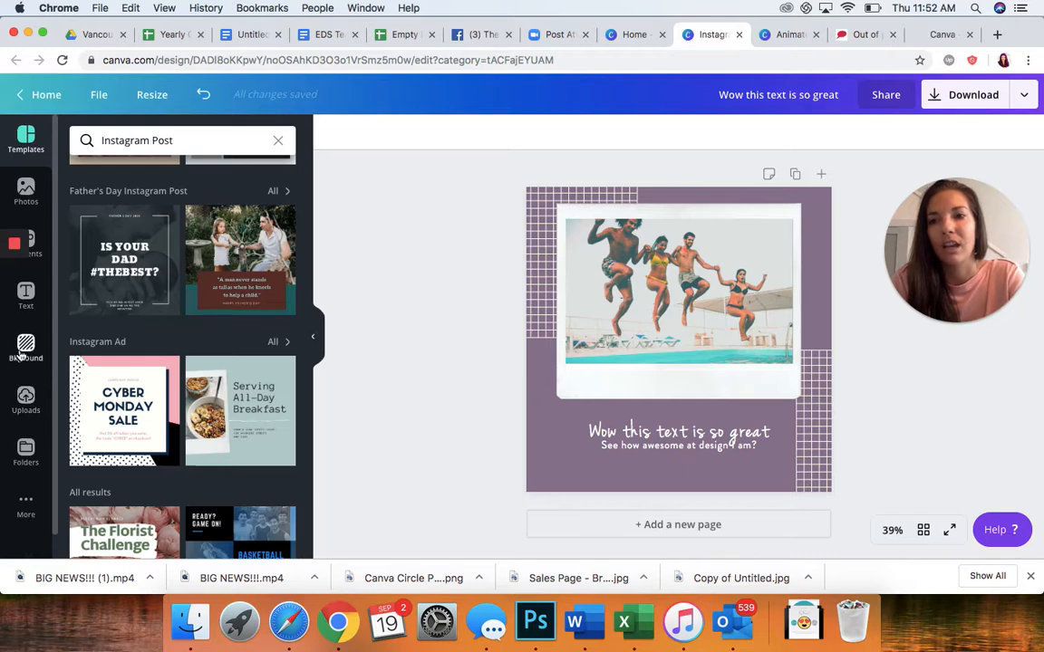
# Search the free stock photos for "office" and place the white flowers, coffee and keyboard flat-lay in the photo frame.
pyautogui.click(25, 192)
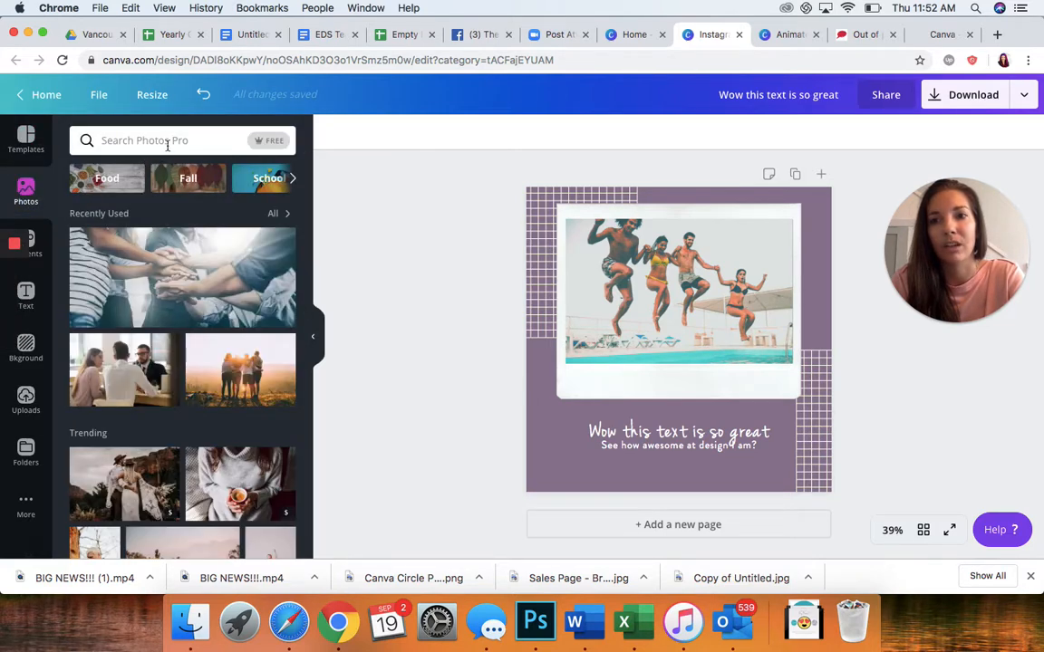
pyautogui.click(149, 134)
pyautogui.write('off')
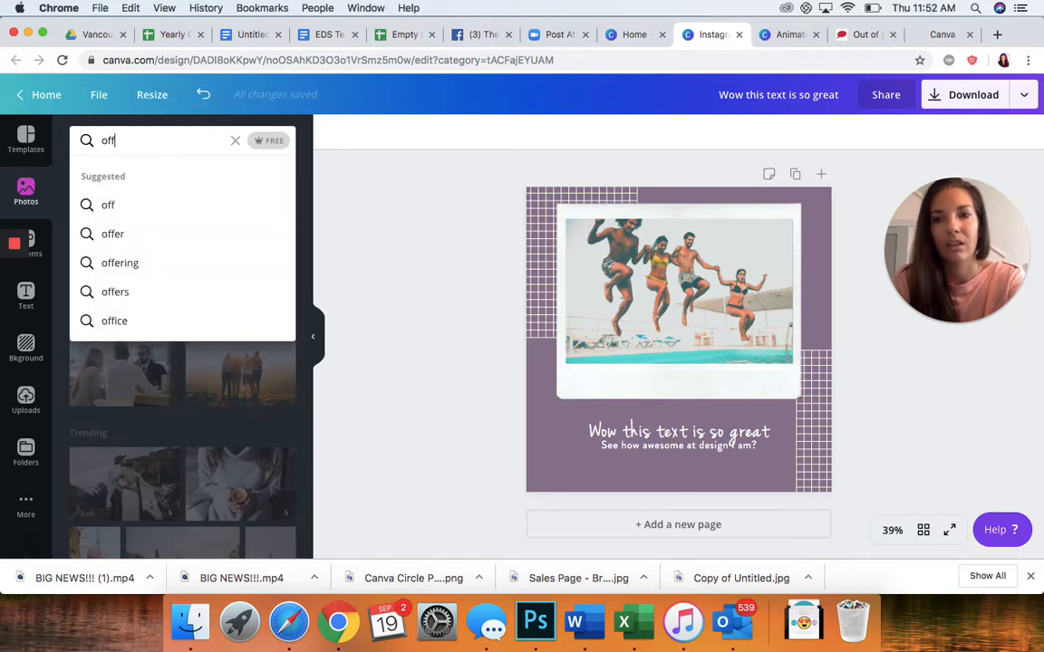
pyautogui.write('ice')
pyautogui.press('Return')
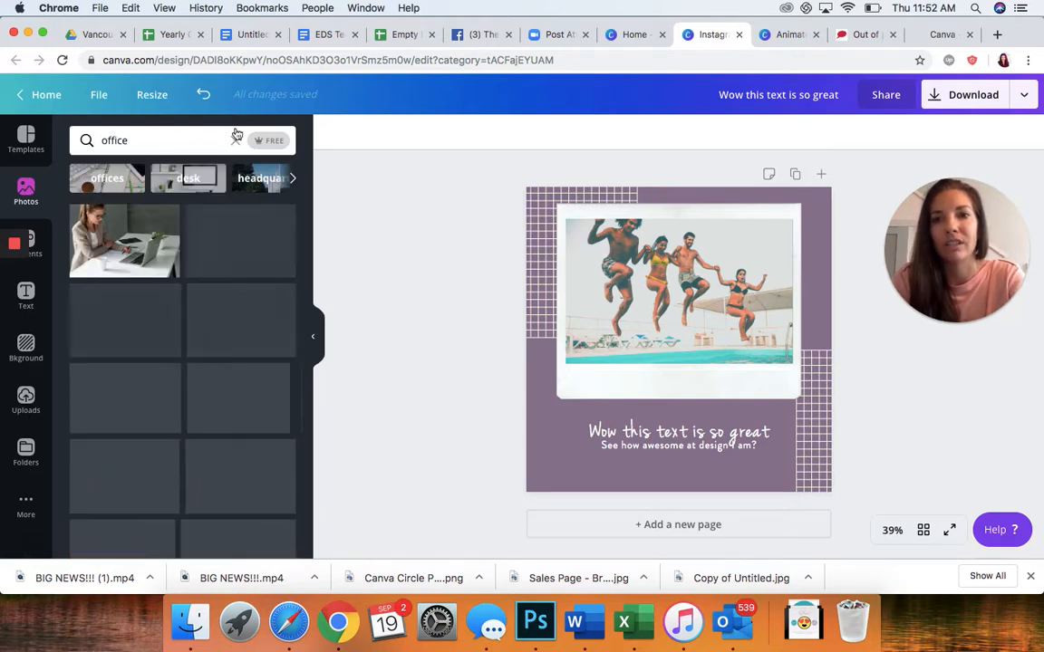
pyautogui.click(266, 142)
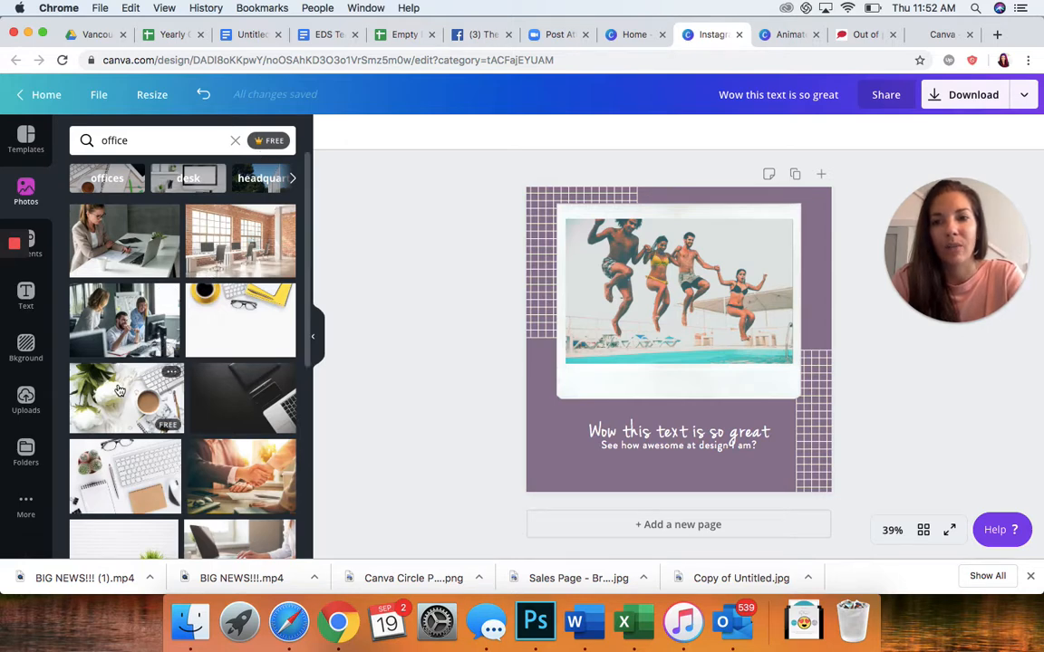
pyautogui.moveTo(117, 390); pyautogui.dragTo(582, 279)
pyautogui.click(466, 315)
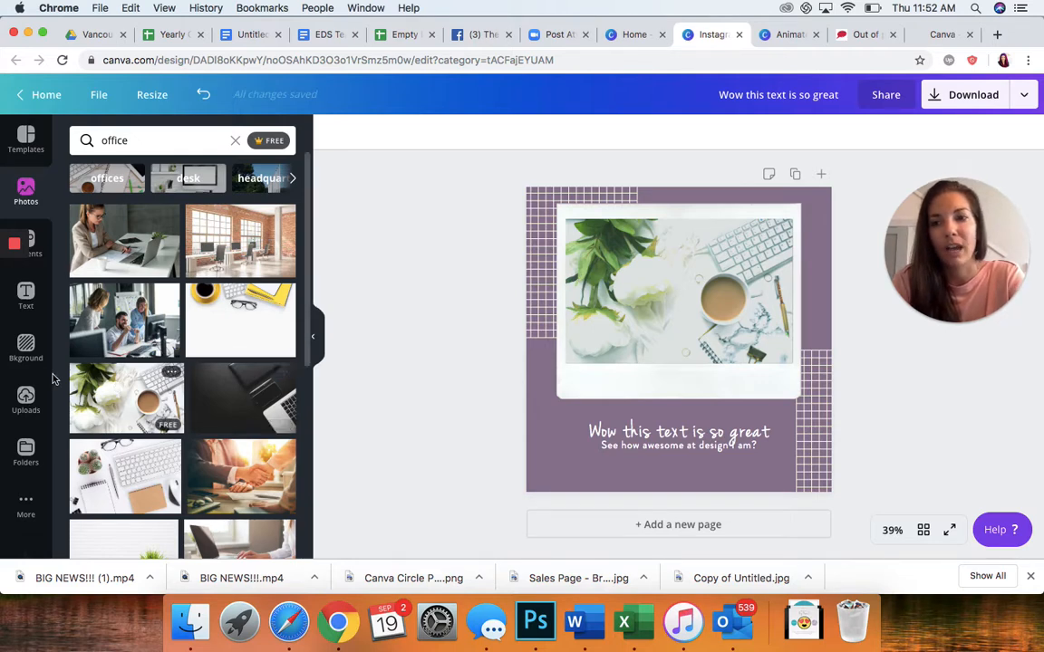
# Place the uploaded photo of the shrugging woman in the dark jacket in the frame and view its available filters.
pyautogui.click(25, 400)
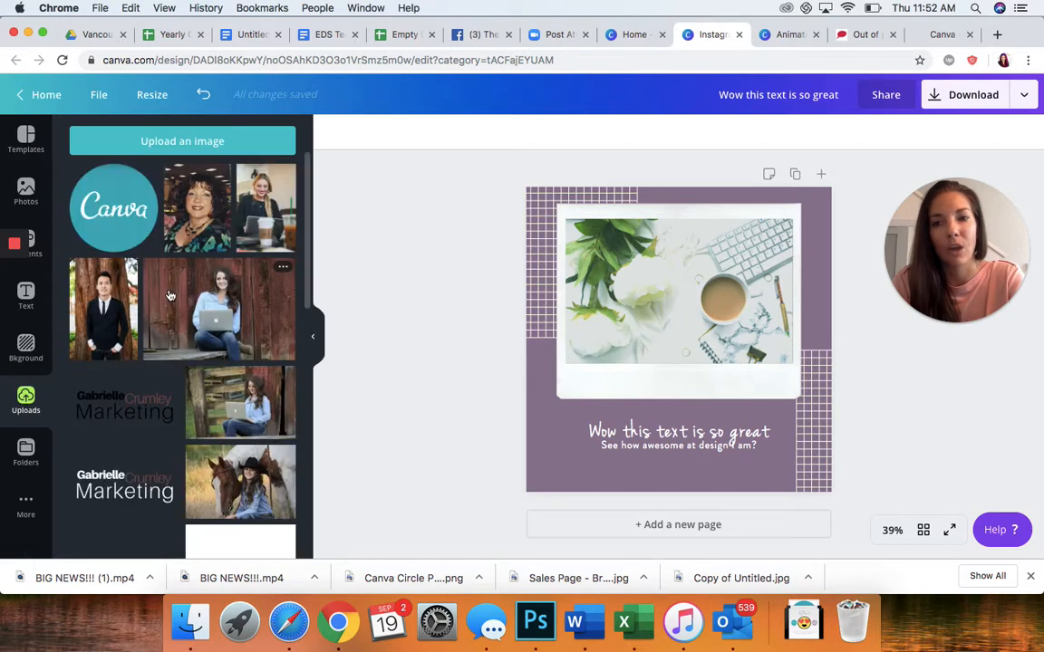
pyautogui.scroll(-15, 170, 295)
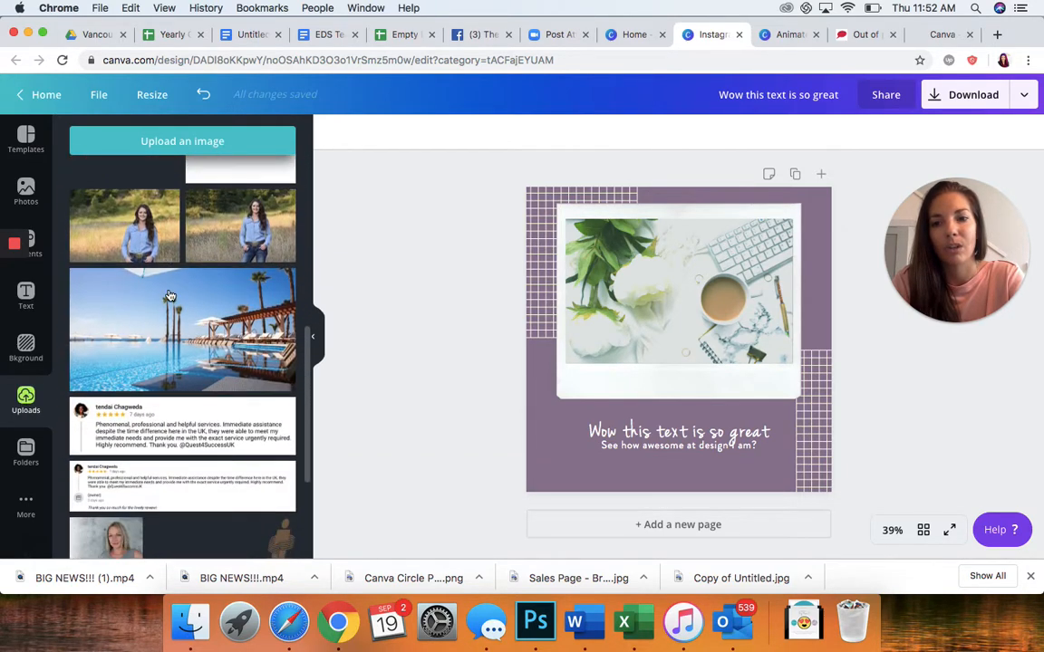
pyautogui.scroll(-10, 169, 295)
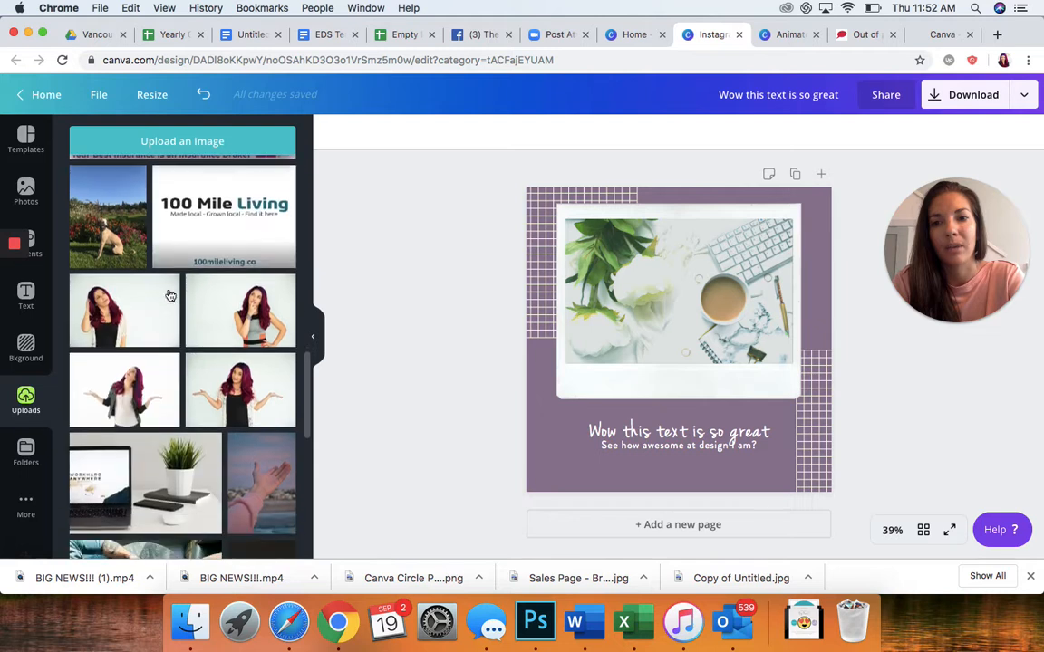
pyautogui.moveTo(117, 390); pyautogui.dragTo(578, 310)
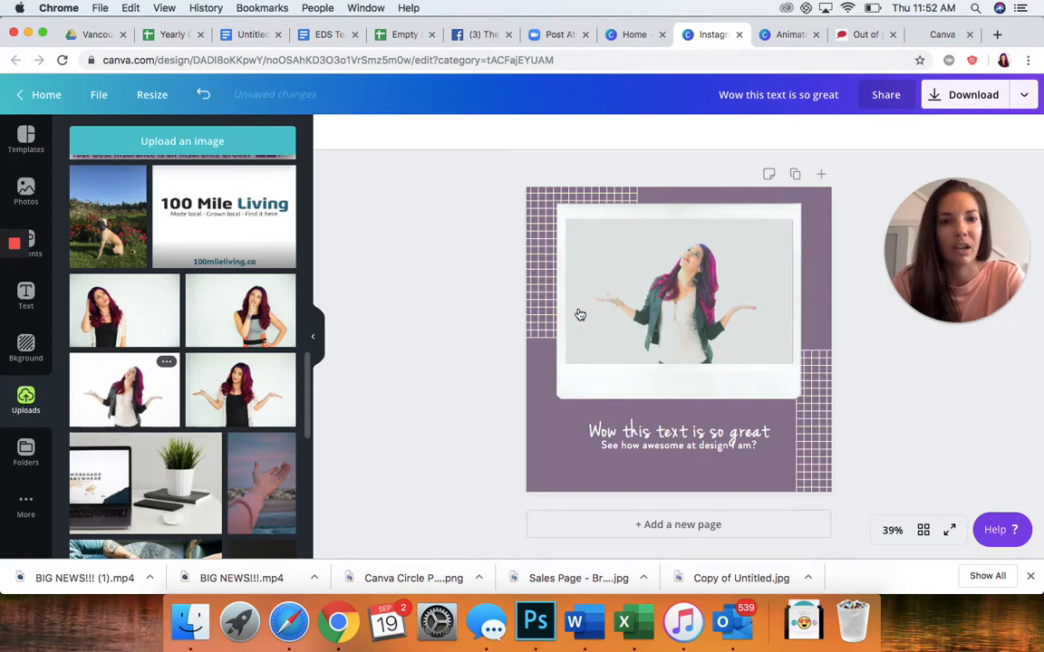
pyautogui.click(591, 291)
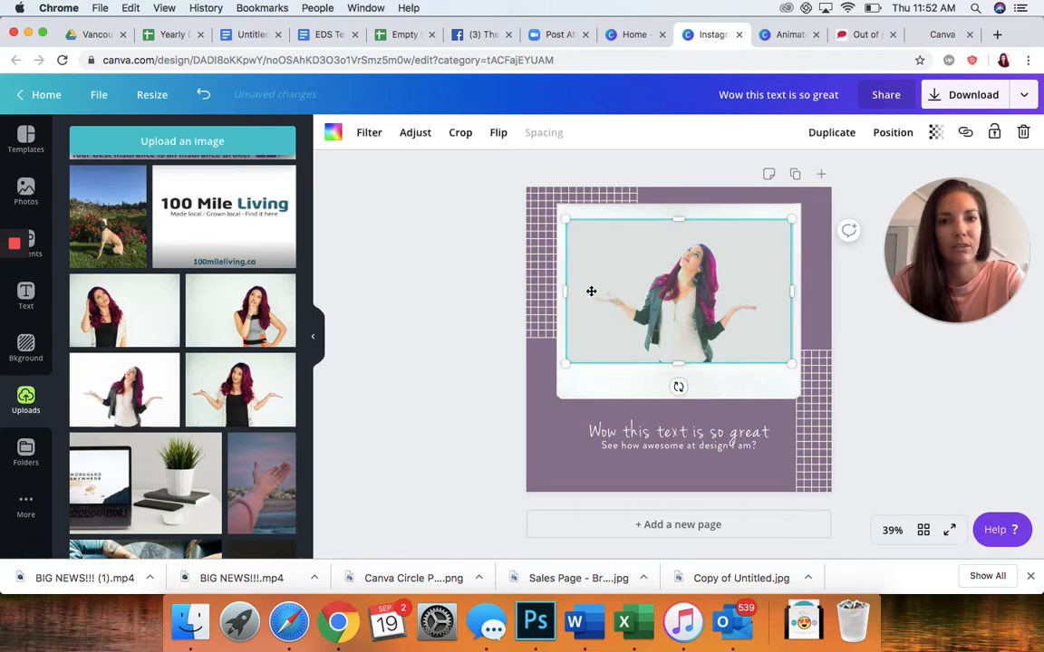
pyautogui.click(381, 134)
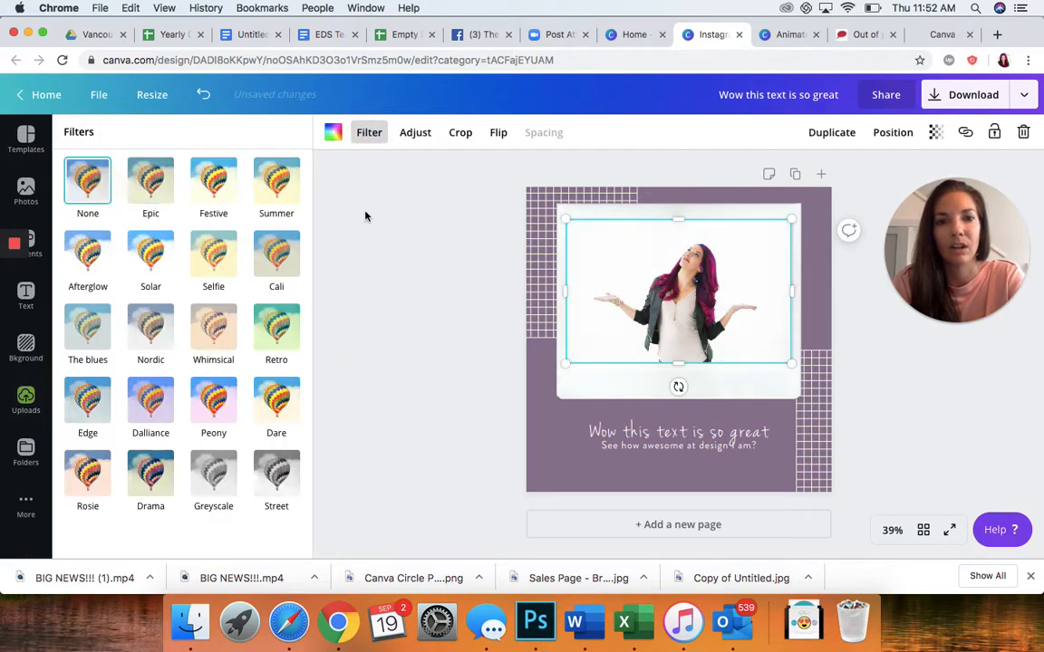
pyautogui.click(449, 230)
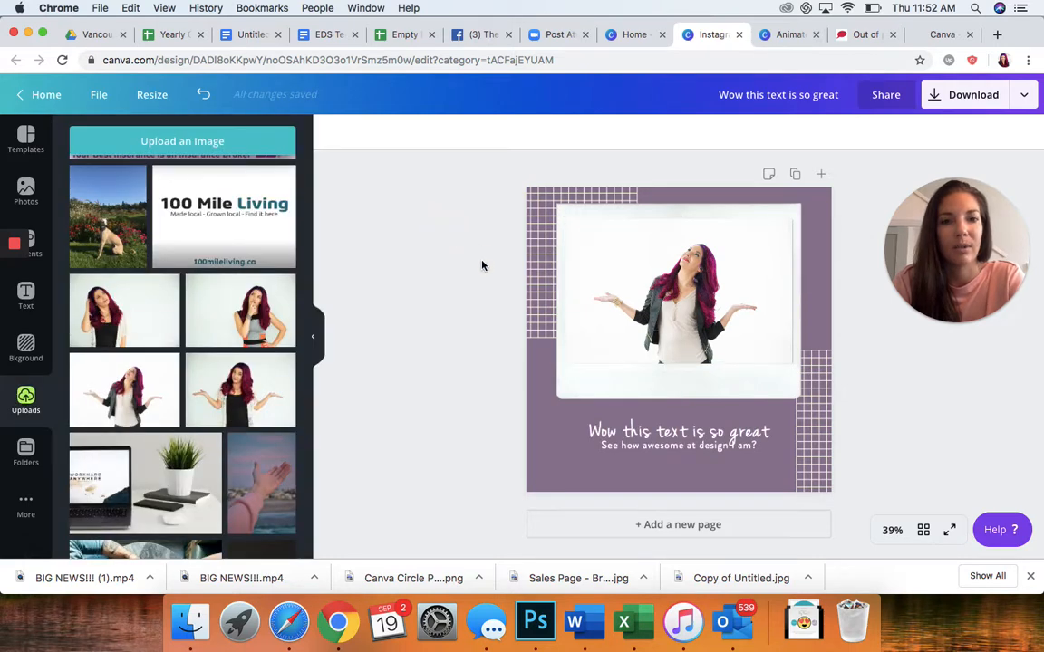
# Try replacing the white polaroid border with the uploaded photo of hands holding coffee cups, and undo the replacement.
pyautogui.click(604, 389)
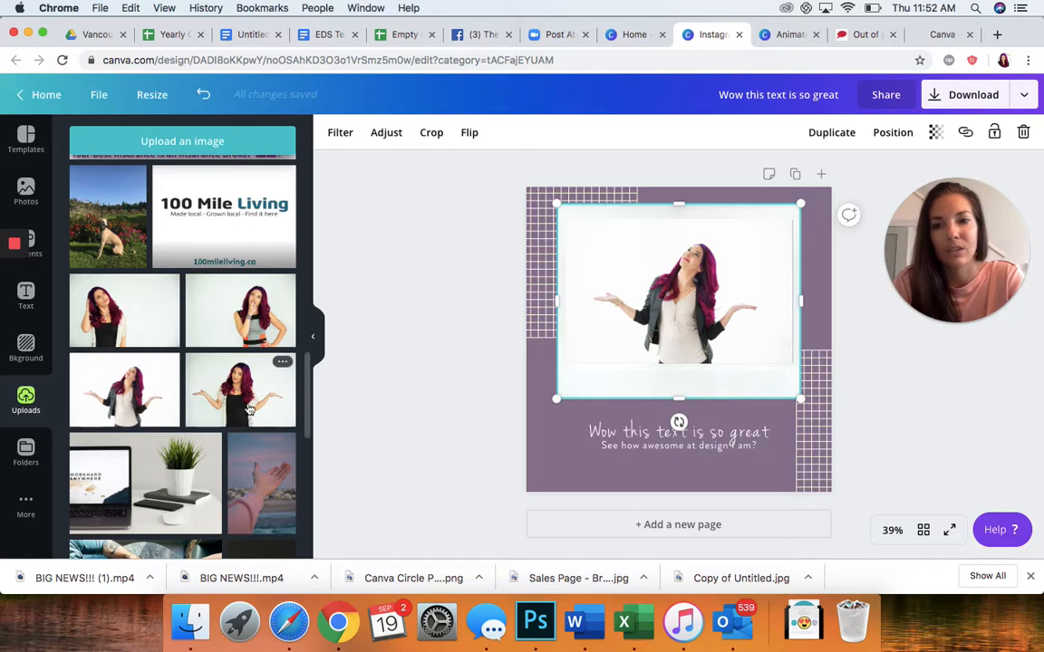
pyautogui.scroll(-3, 161, 485)
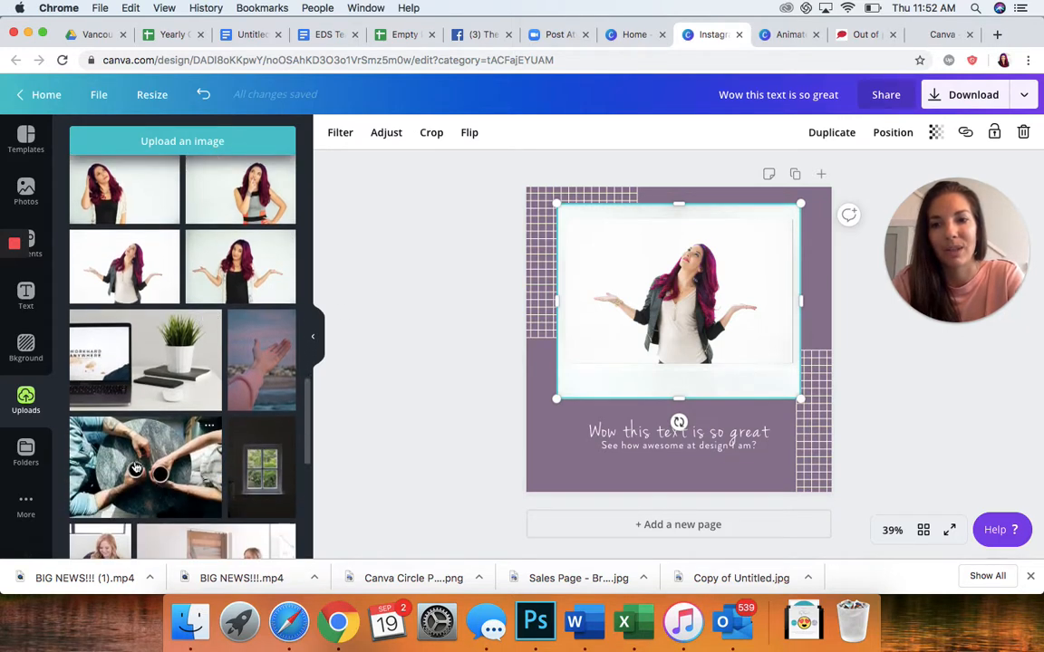
pyautogui.moveTo(136, 467); pyautogui.dragTo(600, 370)
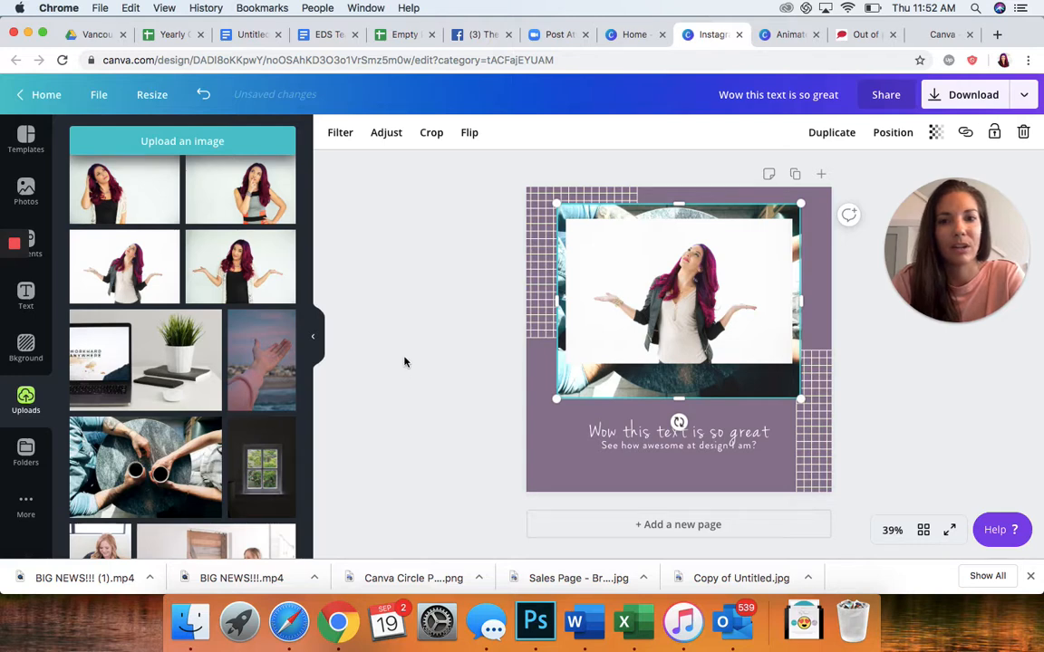
pyautogui.click(203, 94)
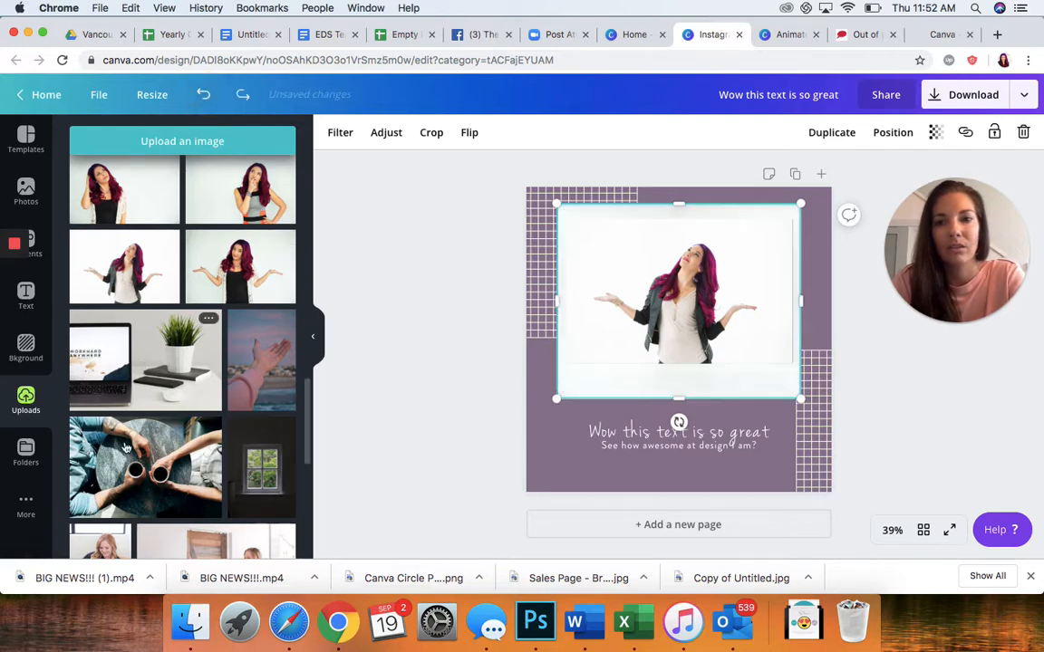
# Replace the picture inside the polaroid frame with the uploaded photo of hands holding coffee cups.
pyautogui.moveTo(127, 448); pyautogui.dragTo(672, 310)
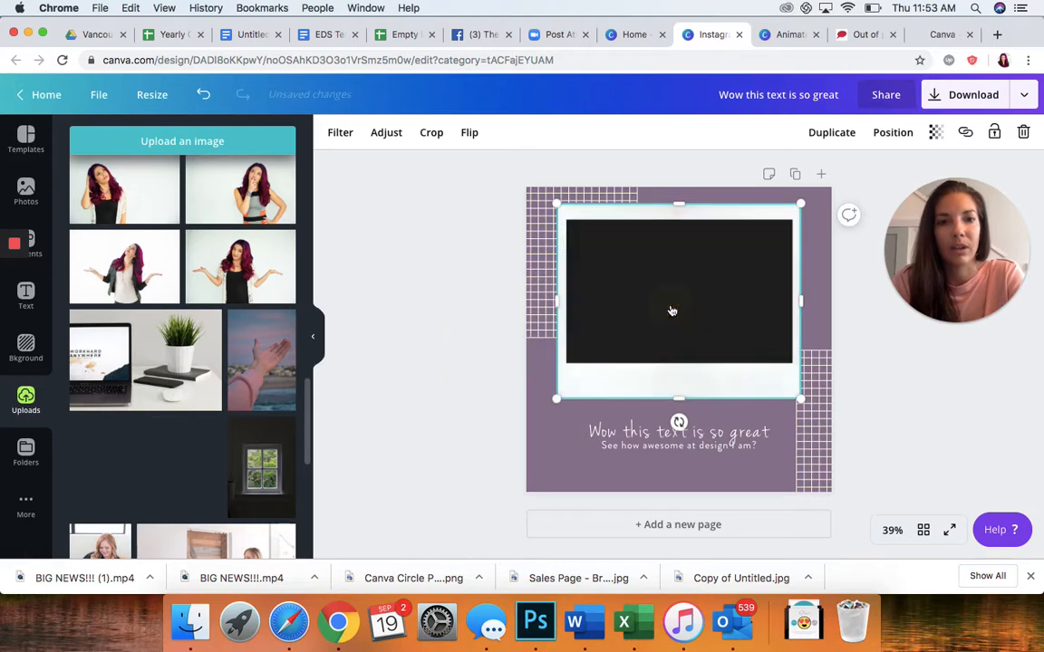
pyautogui.click(408, 379)
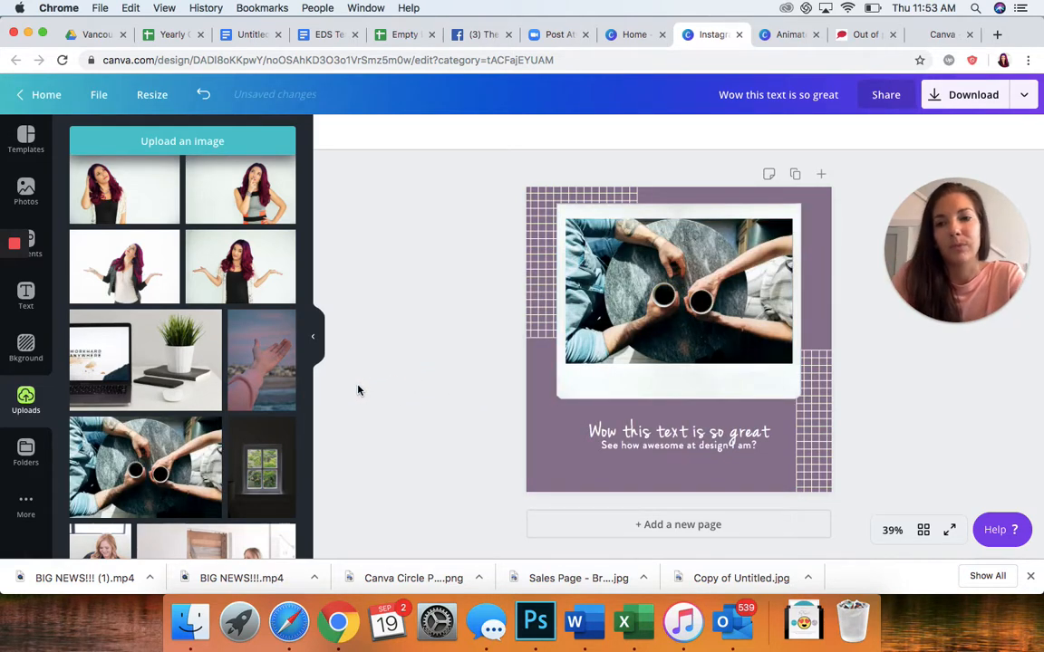
# Add the round purple eds logo from the Logos folder, shrink it and place it over the polaroid's lower-left corner.
pyautogui.click(26, 453)
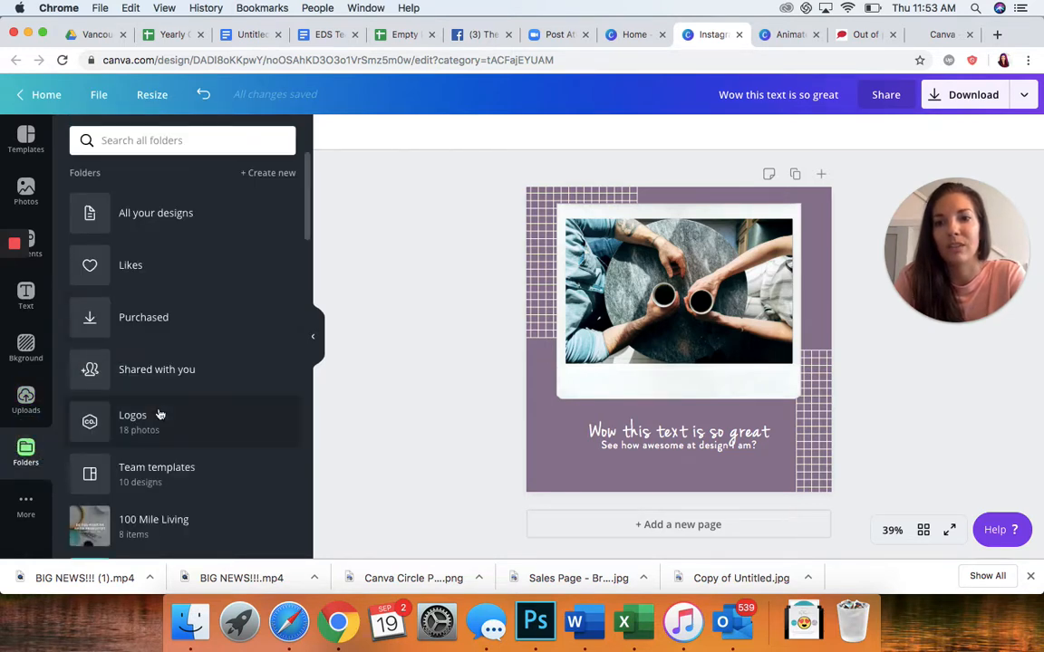
pyautogui.click(159, 413)
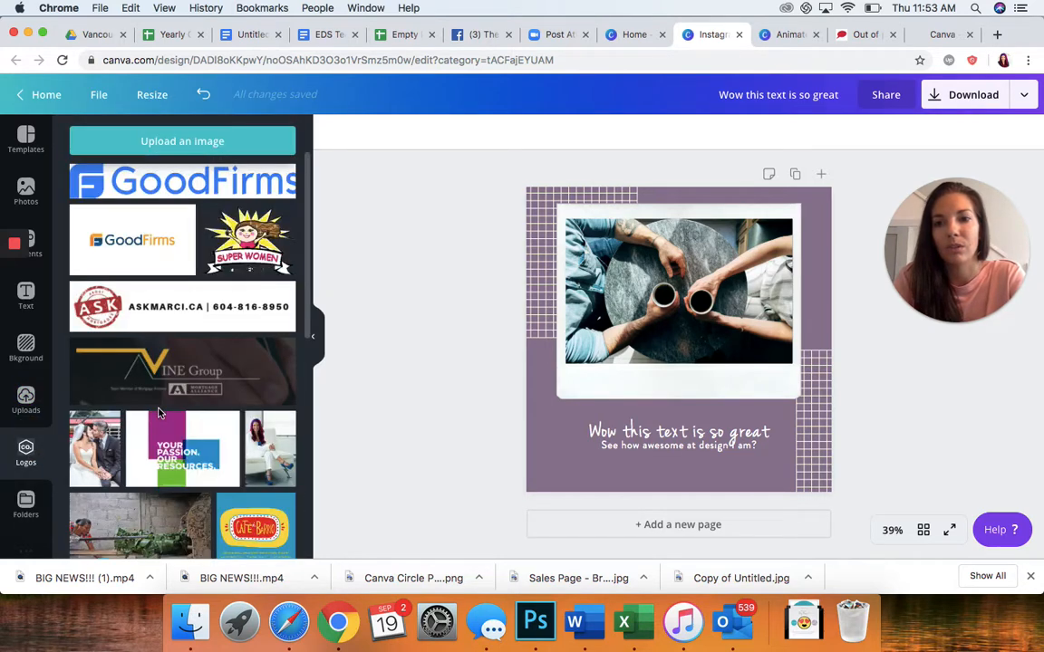
pyautogui.scroll(-10, 158, 414)
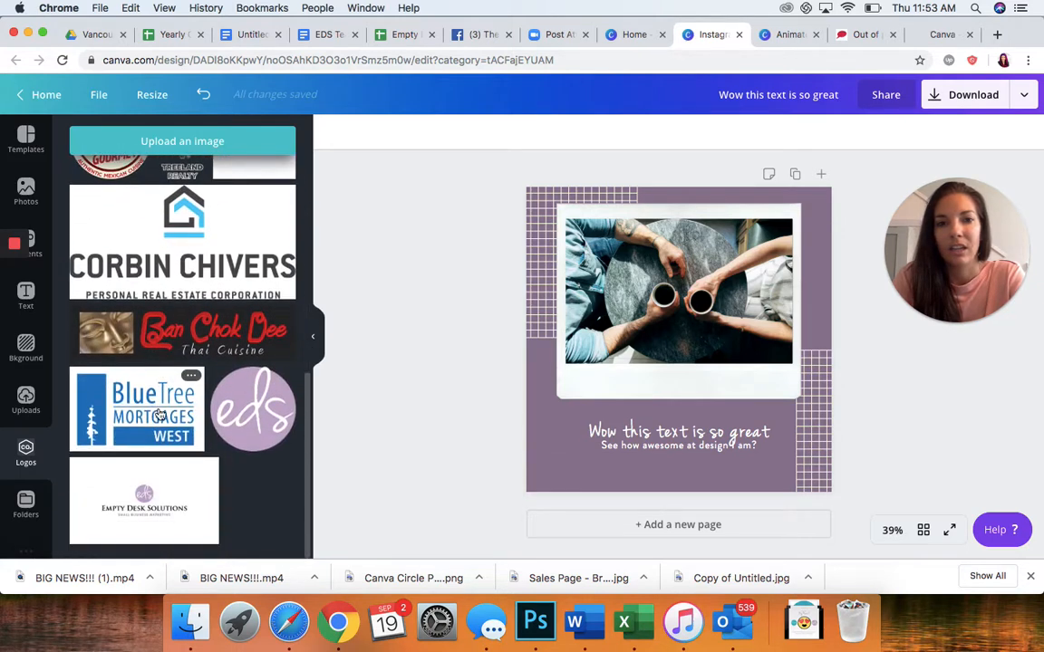
pyautogui.click(252, 408)
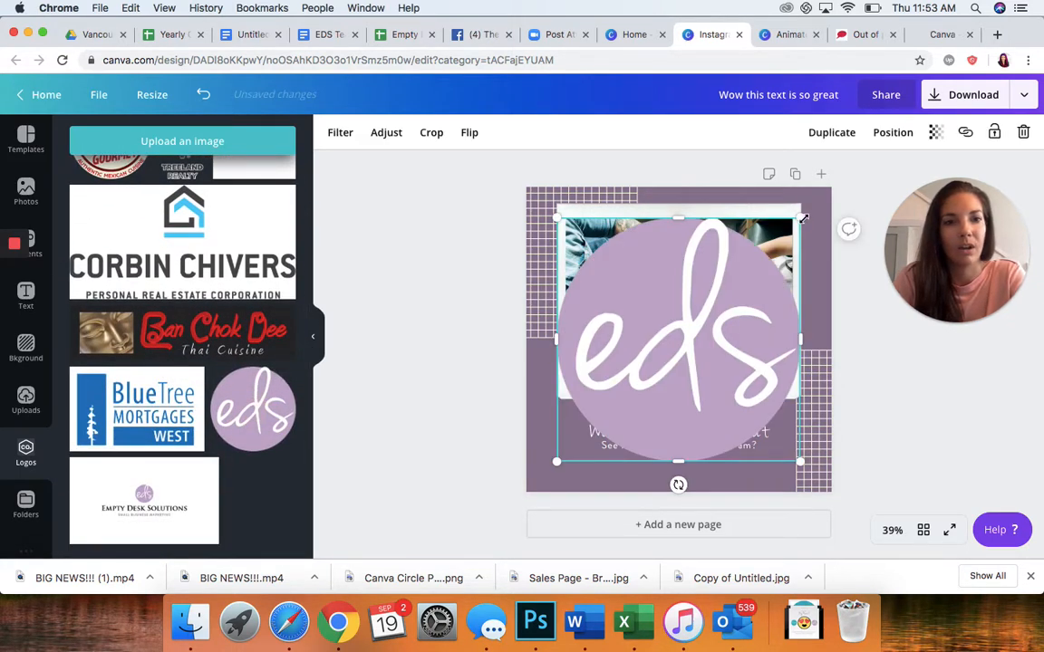
pyautogui.moveTo(802, 219); pyautogui.dragTo(644, 376)
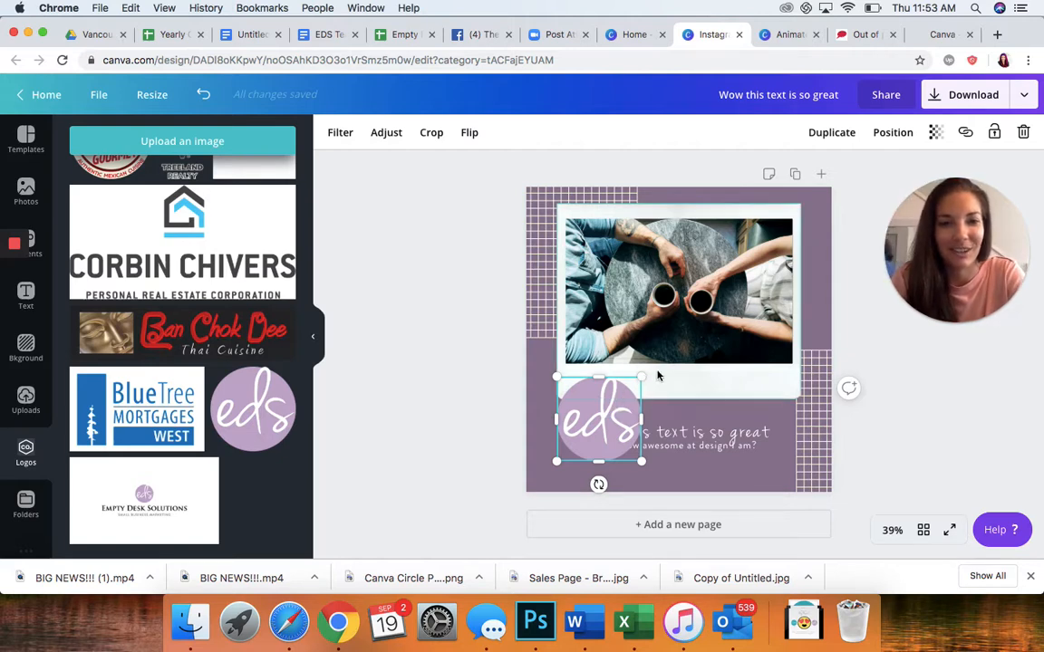
pyautogui.moveTo(642, 377); pyautogui.dragTo(600, 375)
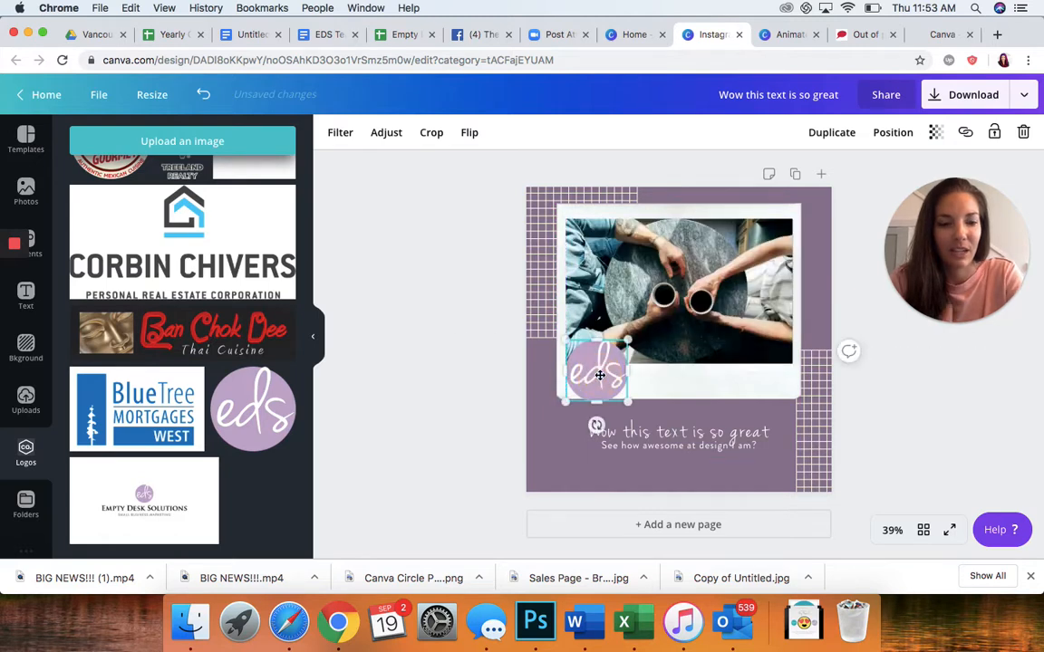
# Nudge the eds logo up and slightly left so it overlaps the photo's lower-left corner.
pyautogui.press('Up')
pyautogui.press('Up')
pyautogui.press('Up')
pyautogui.press('Up')
pyautogui.press('Up')
pyautogui.press('Up')
pyautogui.press('Up')
pyautogui.press('Up')
pyautogui.press('Up')
pyautogui.press('Up')
pyautogui.press('Up')
pyautogui.press('Up')
pyautogui.press('Up')
pyautogui.press('Up')
pyautogui.press('Up')
pyautogui.press('Up')
pyautogui.press('Up')
pyautogui.press('Up')
pyautogui.press('Up')
pyautogui.press('Up')
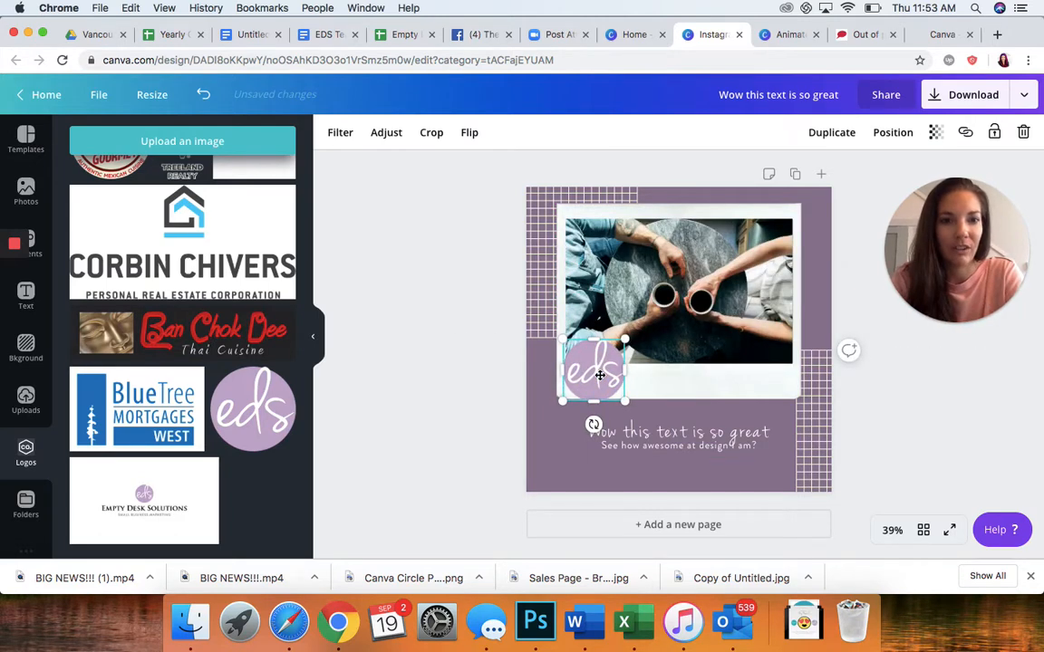
pyautogui.press('Left')
pyautogui.press('Left')
pyautogui.press('Left')
pyautogui.press('Left')
pyautogui.press('Left')
pyautogui.press('Left')
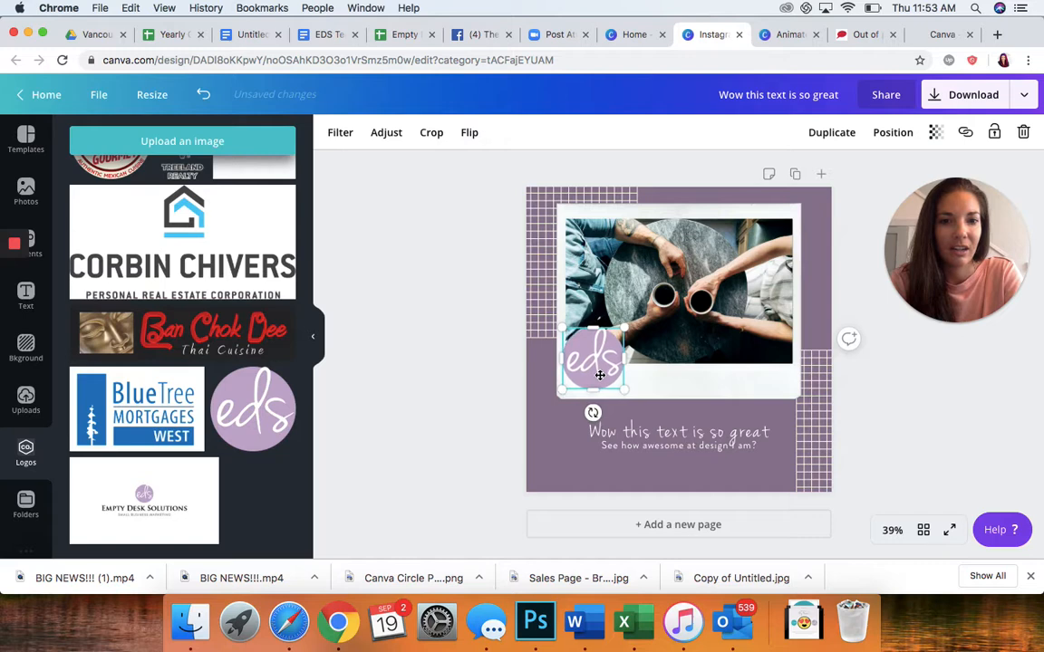
pyautogui.click(544, 405)
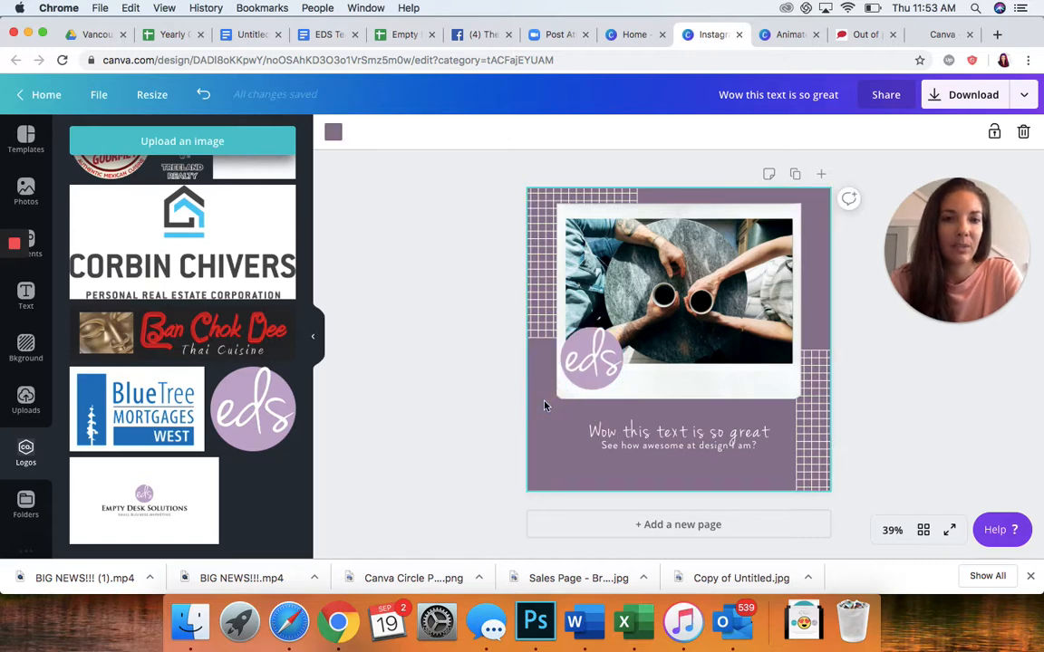
# Centre the eds logo on the polaroid's bottom edge and shift both text lines down to sit beneath it.
pyautogui.moveTo(593, 361); pyautogui.dragTo(679, 405)
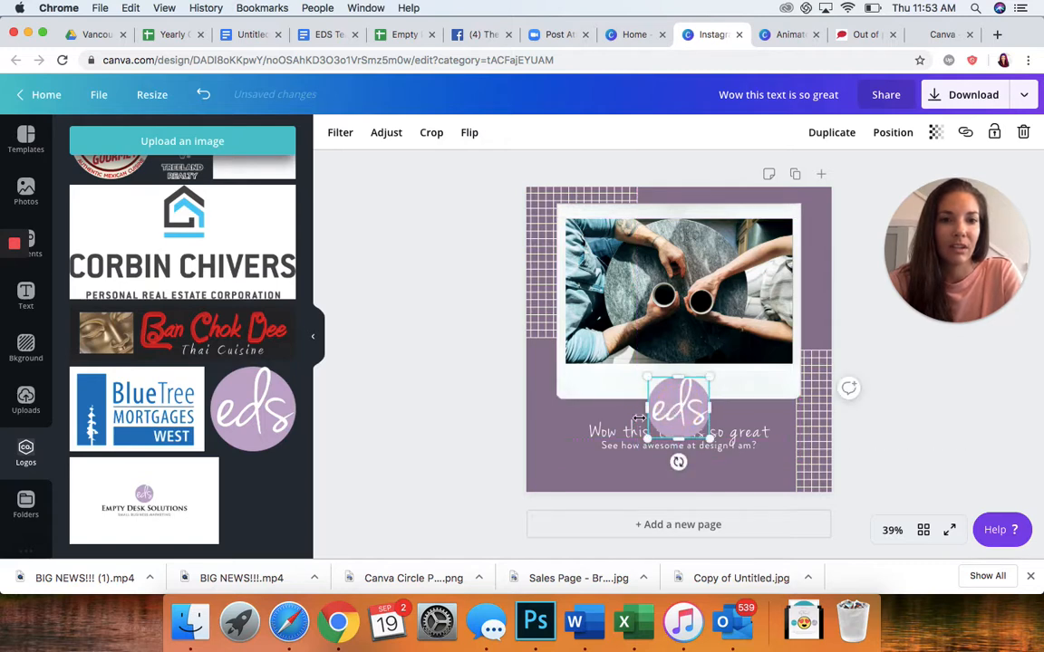
pyautogui.click(615, 446)
pyautogui.keyDown('shift'); pyautogui.click(616, 446); pyautogui.keyUp('shift')
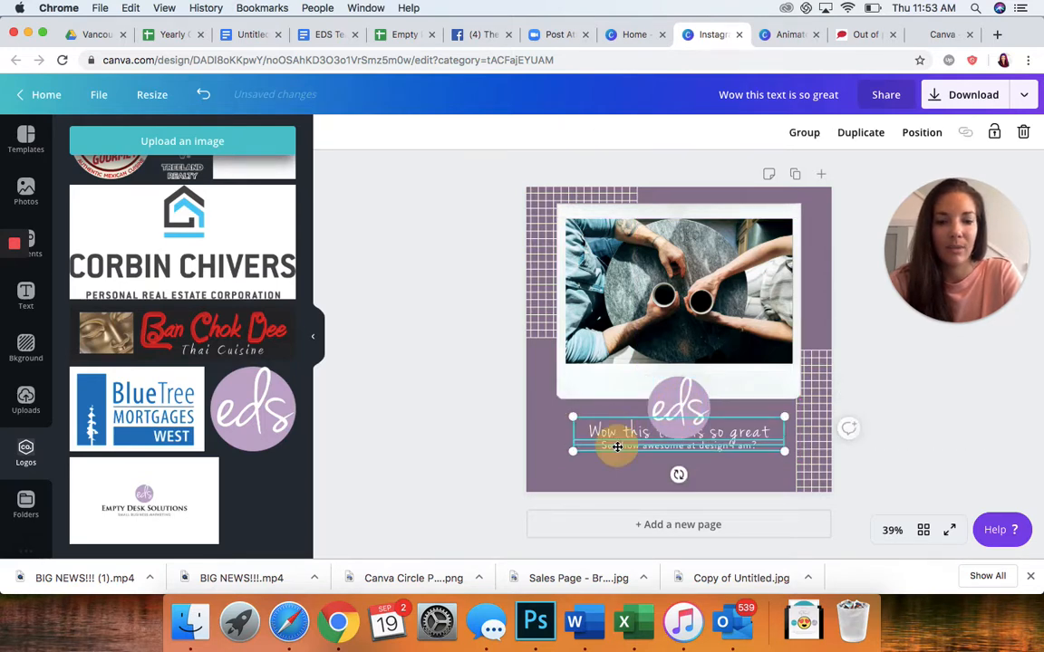
pyautogui.press('Down')
pyautogui.press('Down')
pyautogui.press('Down')
pyautogui.press('Down')
pyautogui.press('Down')
pyautogui.press('Down')
pyautogui.press('Down')
pyautogui.press('Down')
pyautogui.press('Down')
pyautogui.press('Down')
pyautogui.press('Down')
pyautogui.press('Down')
pyautogui.press('Down')
pyautogui.press('Down')
pyautogui.press('Down')
pyautogui.press('Down')
pyautogui.press('Down')
pyautogui.press('Down')
pyautogui.press('Down')
pyautogui.press('Down')
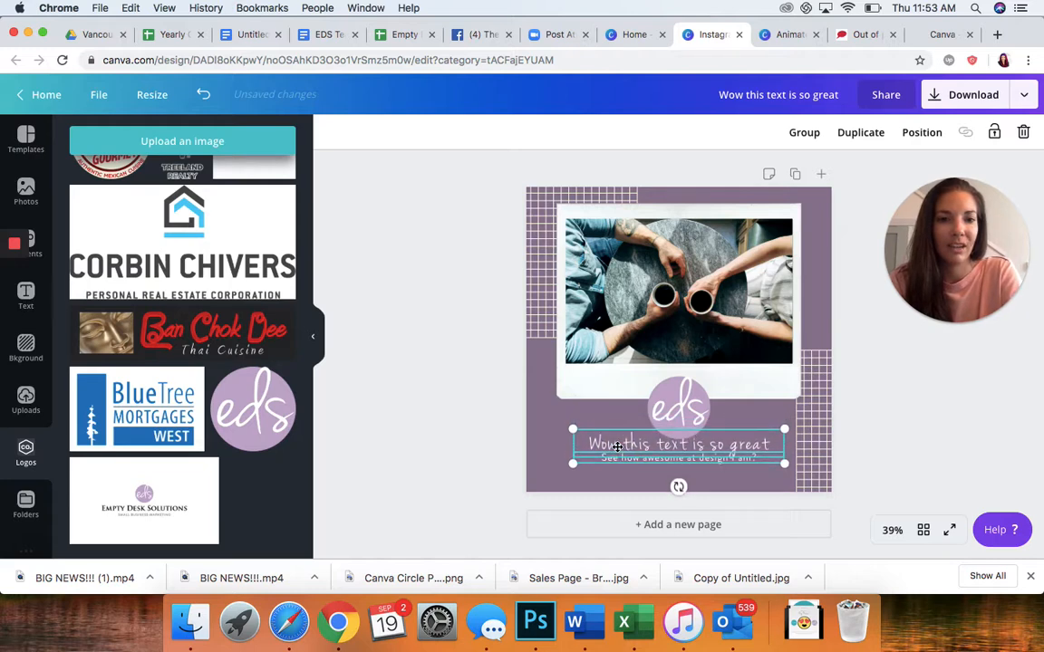
pyautogui.click(445, 413)
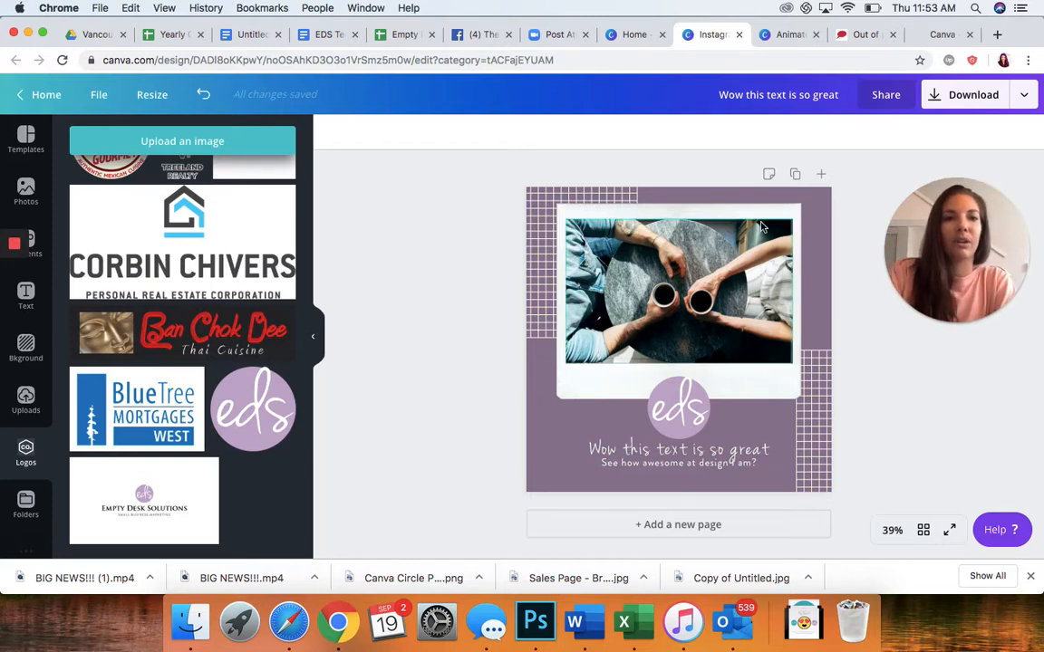
# Rename the design as "Instagram Demo Template".
pyautogui.click(801, 96)
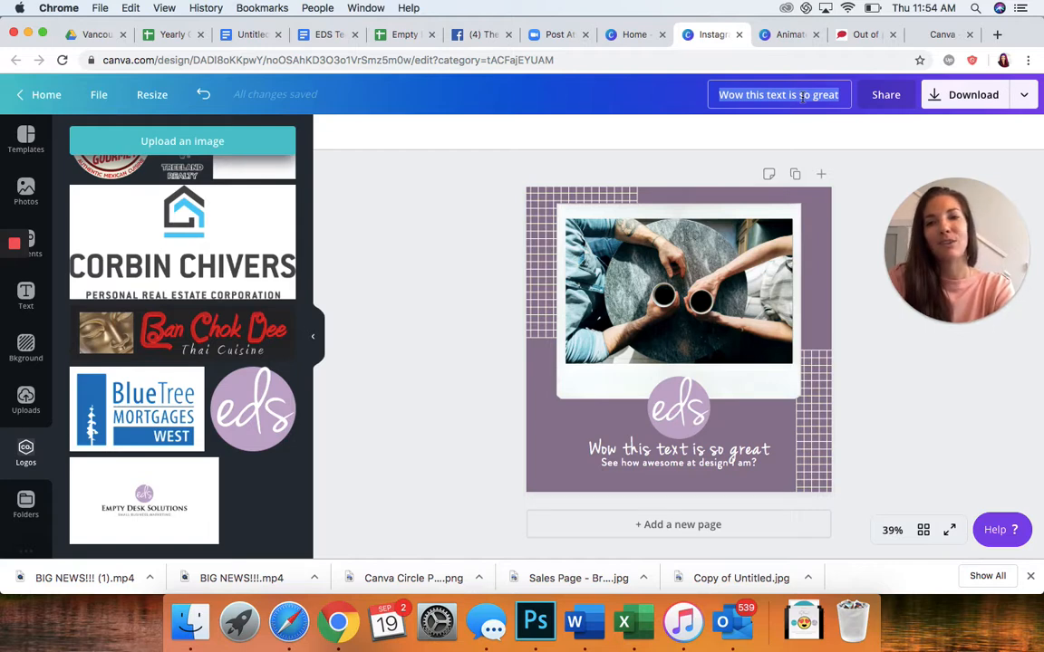
pyautogui.write('In')
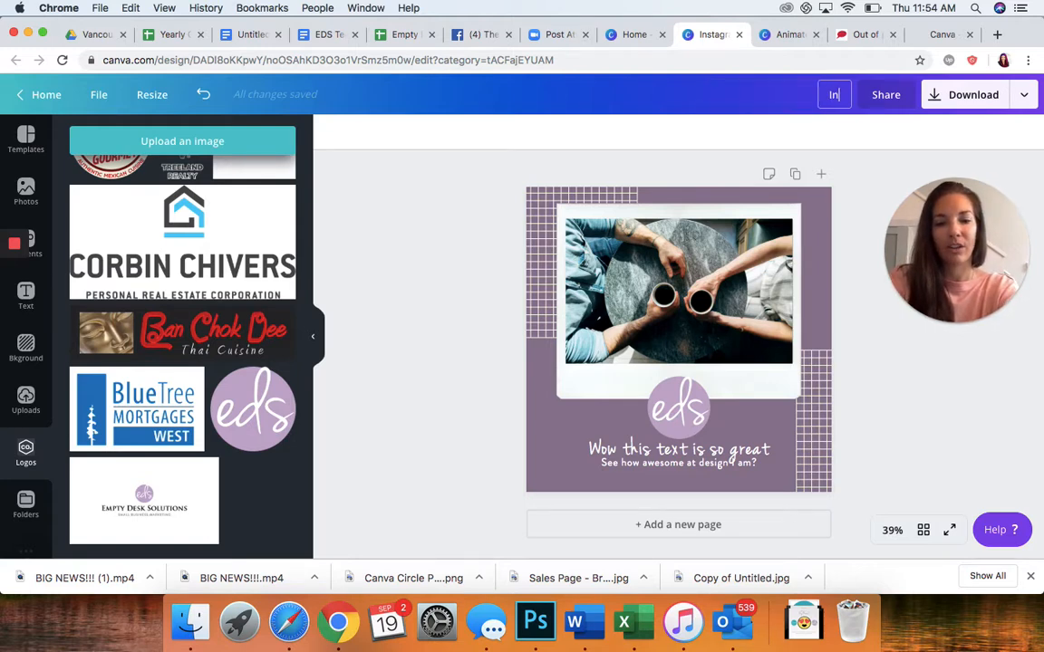
pyautogui.write('stagram Demo Te')
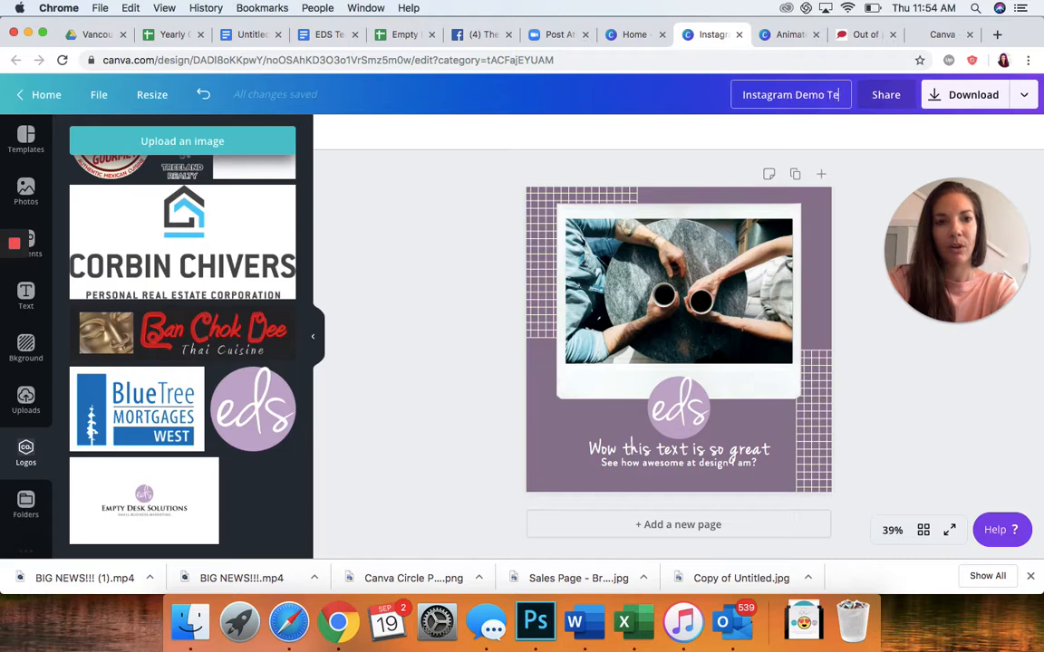
pyautogui.write('mplate')
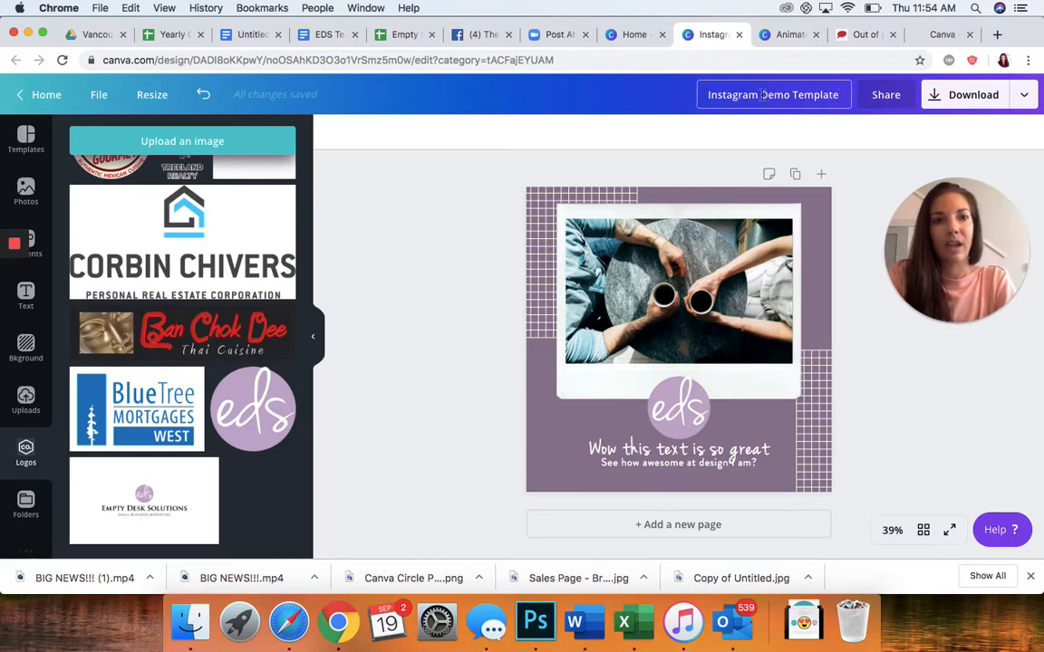
# Review the available download file types and the publishing options for the design.
pyautogui.click(953, 95)
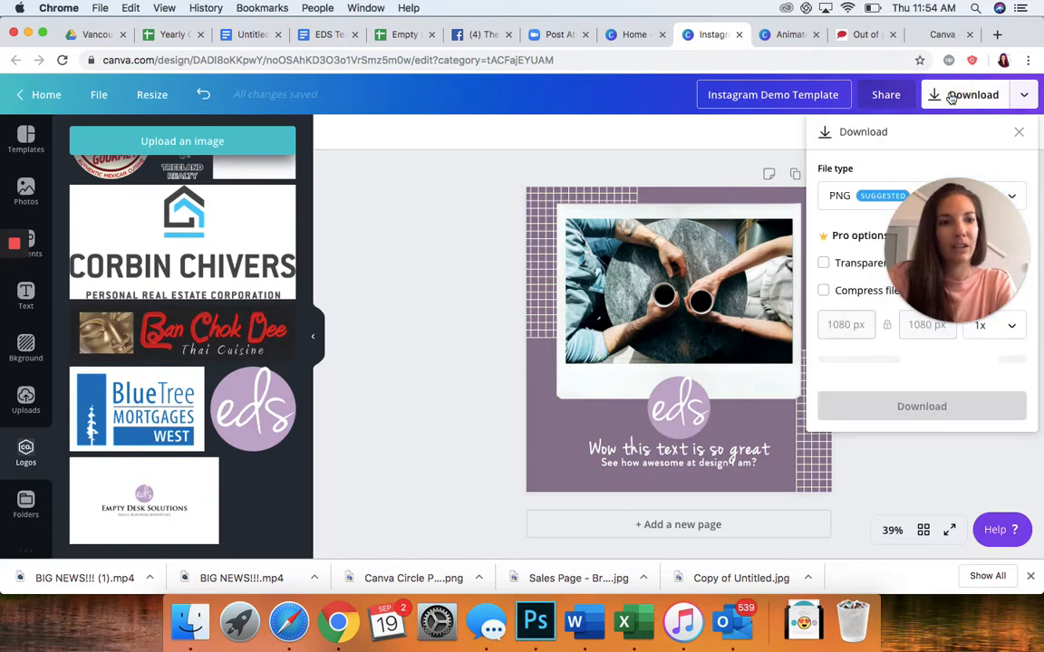
pyautogui.moveTo(938, 209); pyautogui.dragTo(392, 179)
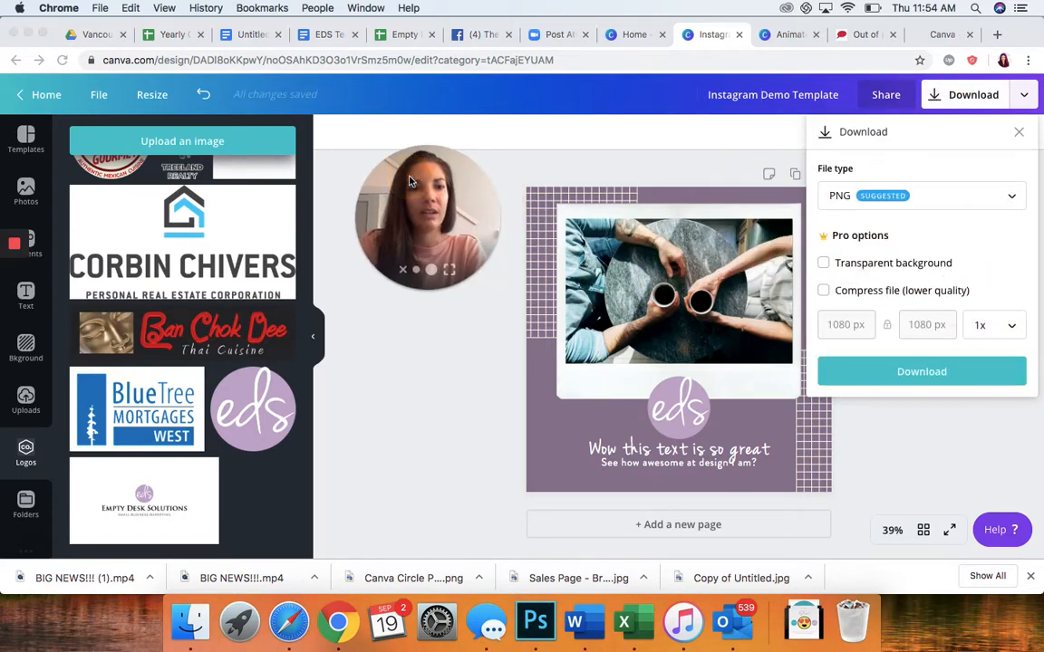
pyautogui.click(922, 195)
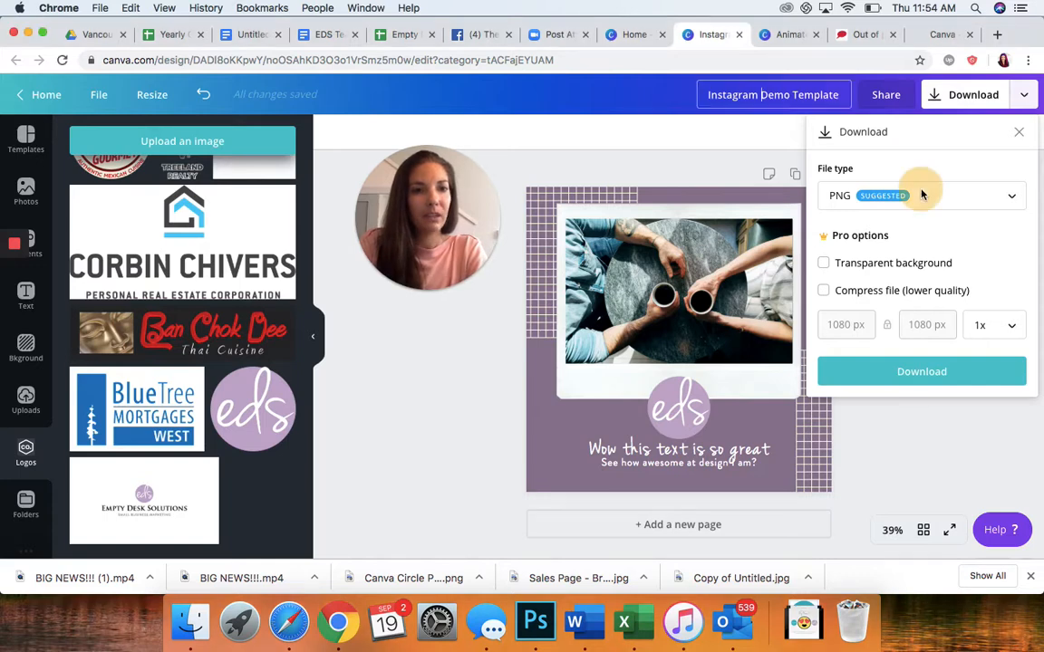
pyautogui.click(966, 205)
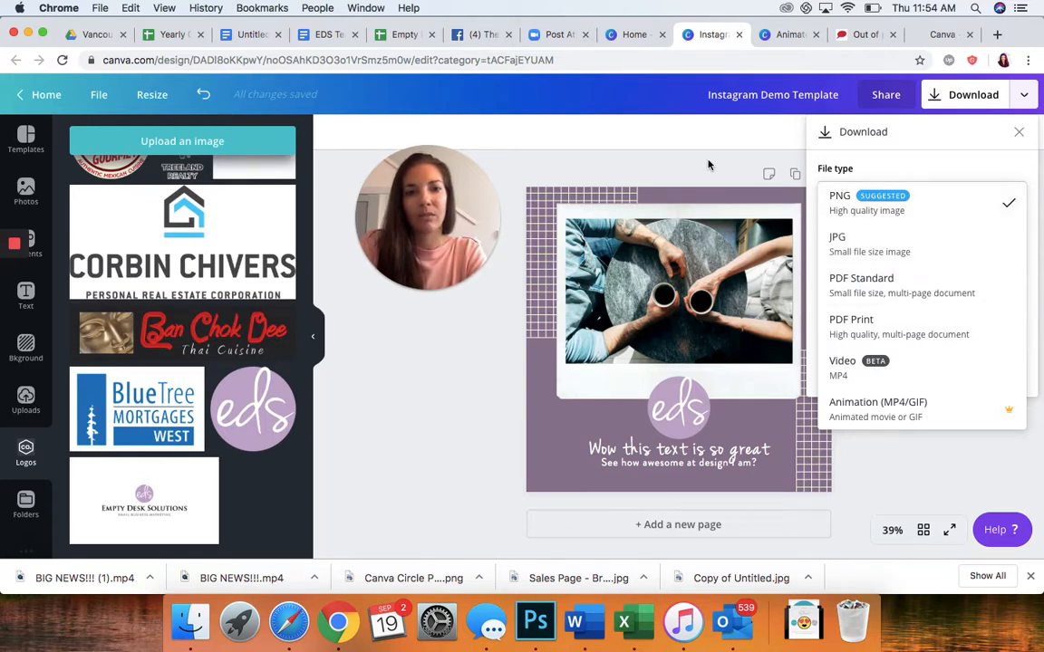
pyautogui.click(687, 172)
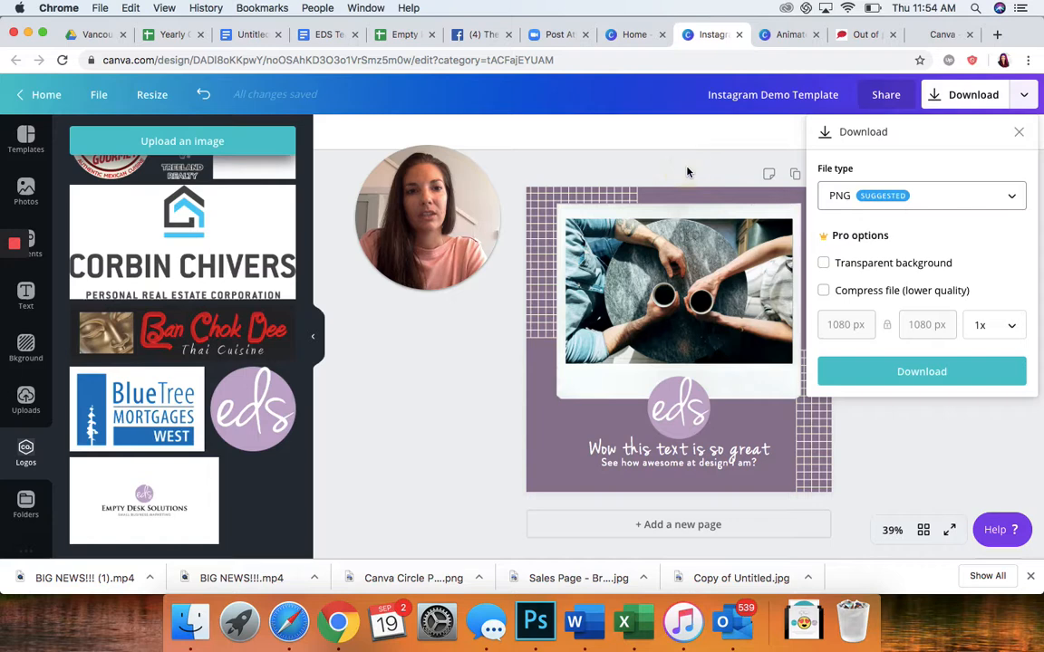
pyautogui.click(1017, 136)
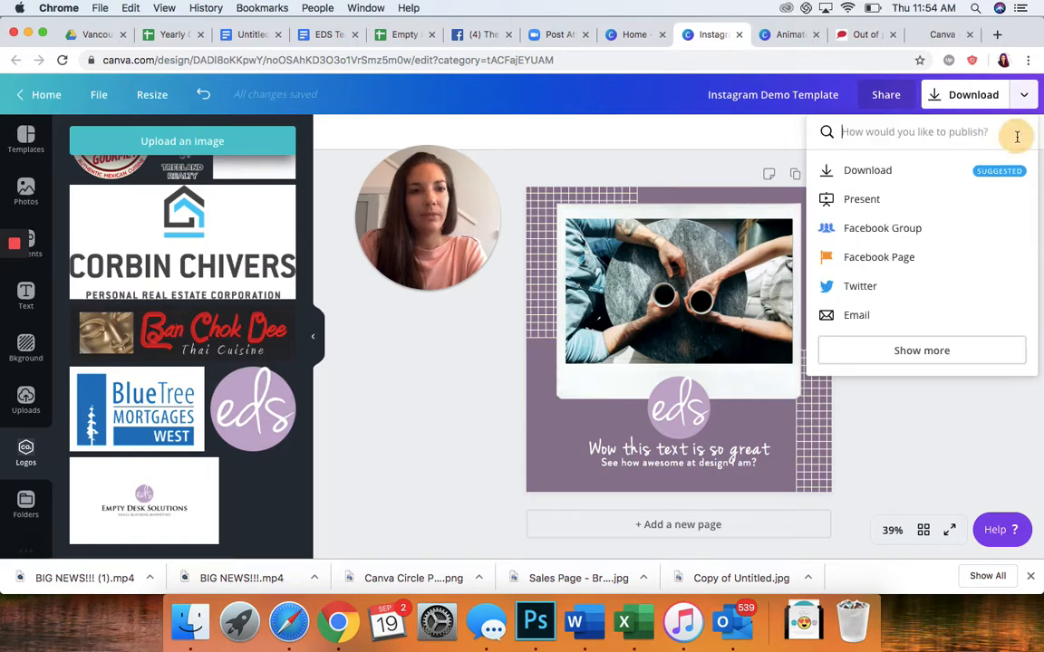
pyautogui.click(937, 396)
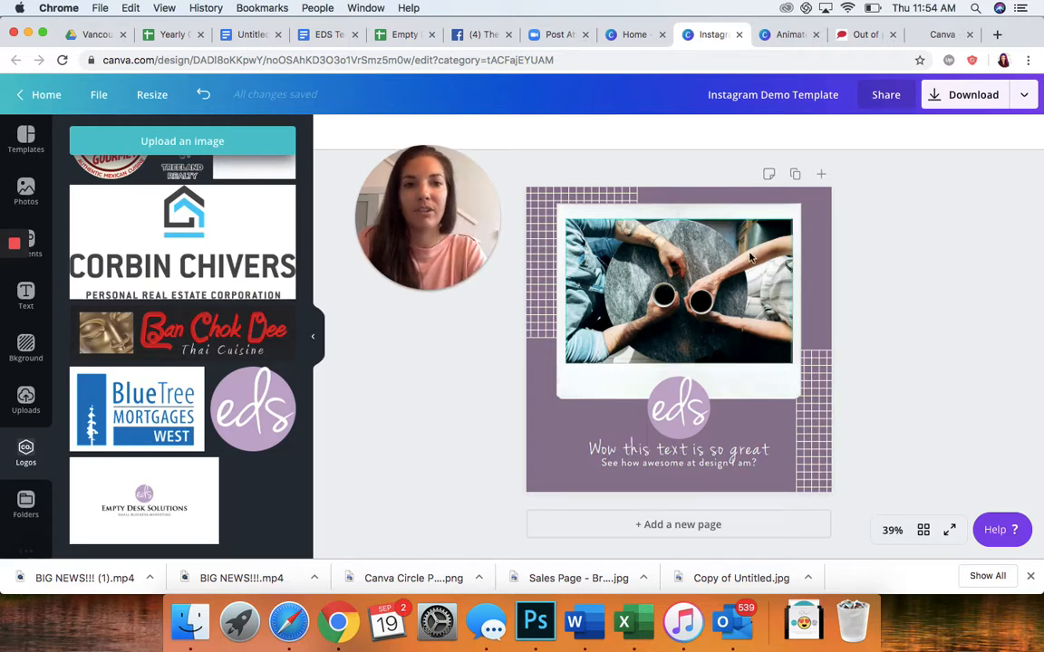
# Create a resized copy of the design in the Facebook Post format, 940 × 788 px.
pyautogui.click(150, 100)
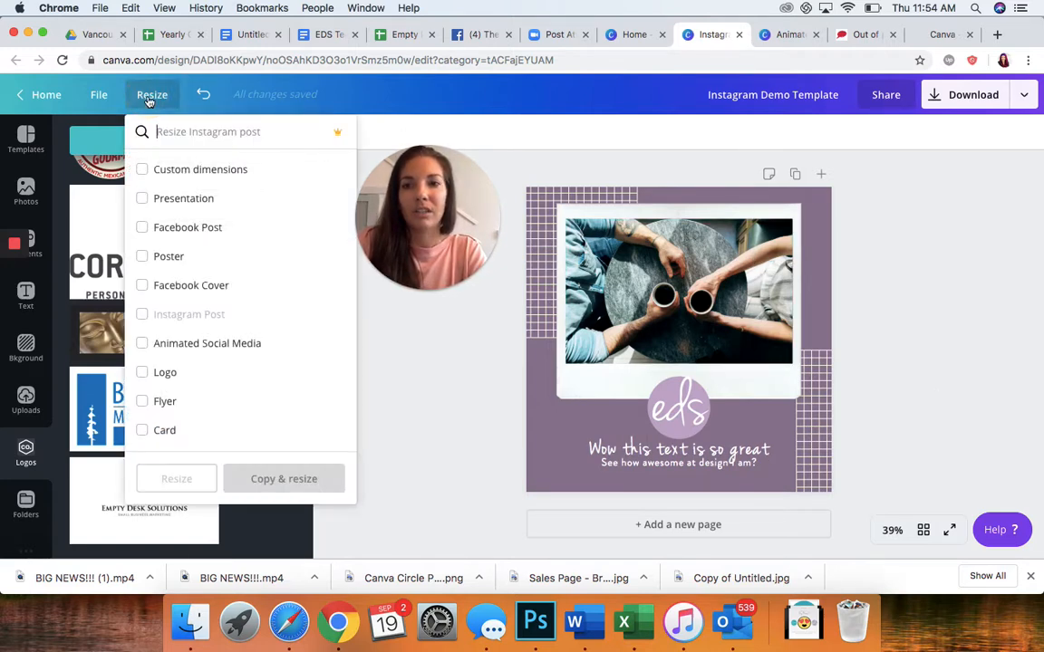
pyautogui.click(144, 232)
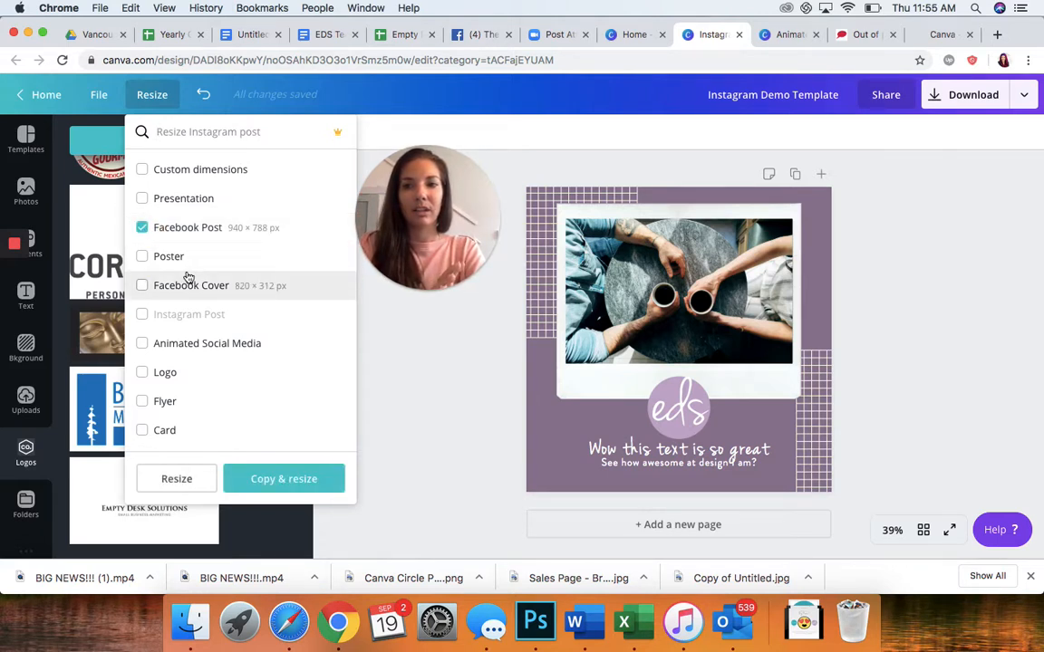
pyautogui.click(284, 479)
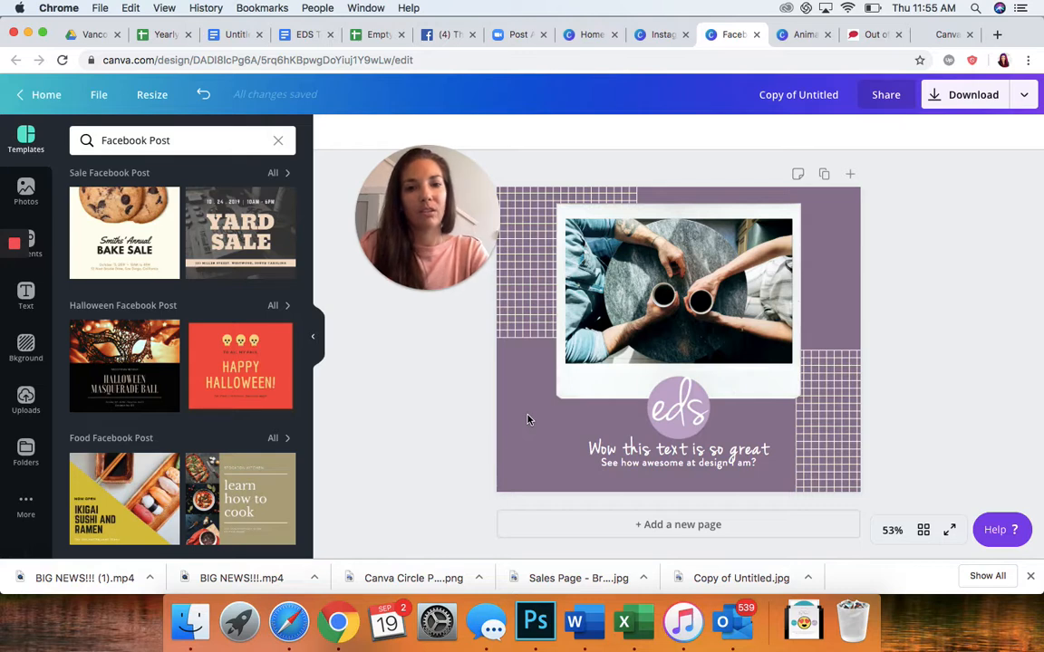
# Move the eds logo below the polaroid's lower-left corner and place both text lines to the right of the logo.
pyautogui.click(672, 411)
pyautogui.moveTo(671, 410); pyautogui.dragTo(750, 452)
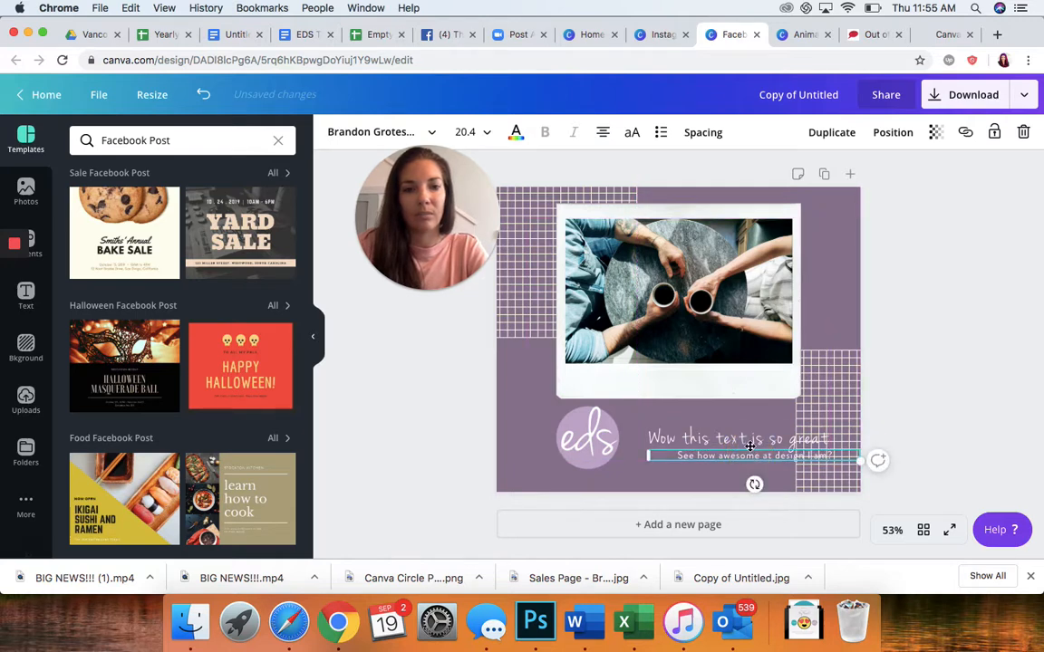
# Left-align the headline and the smaller text line, and line up the smaller line directly under the headline's left edge.
pyautogui.click(603, 133)
pyautogui.click(602, 133)
pyautogui.click(677, 438)
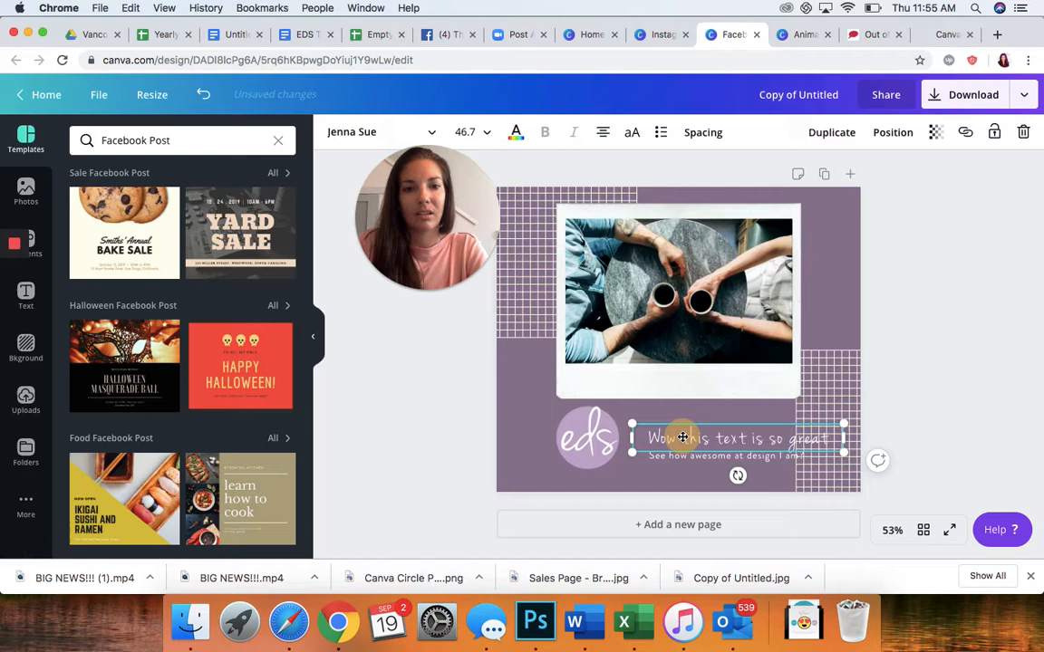
pyautogui.click(603, 134)
pyautogui.click(514, 384)
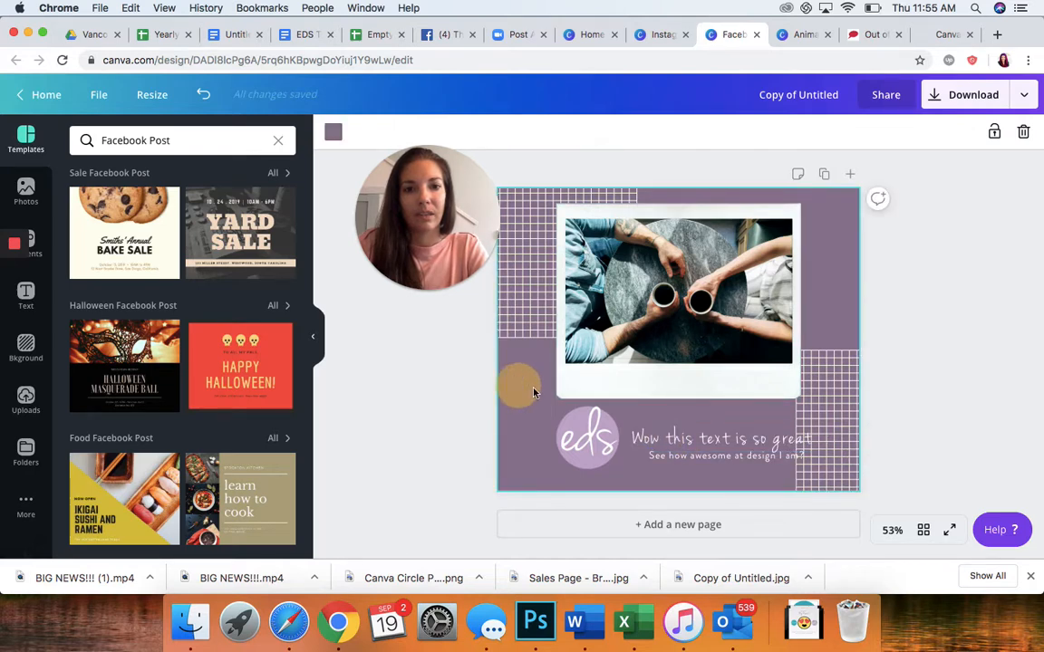
pyautogui.click(663, 455)
pyautogui.moveTo(662, 455); pyautogui.dragTo(651, 453)
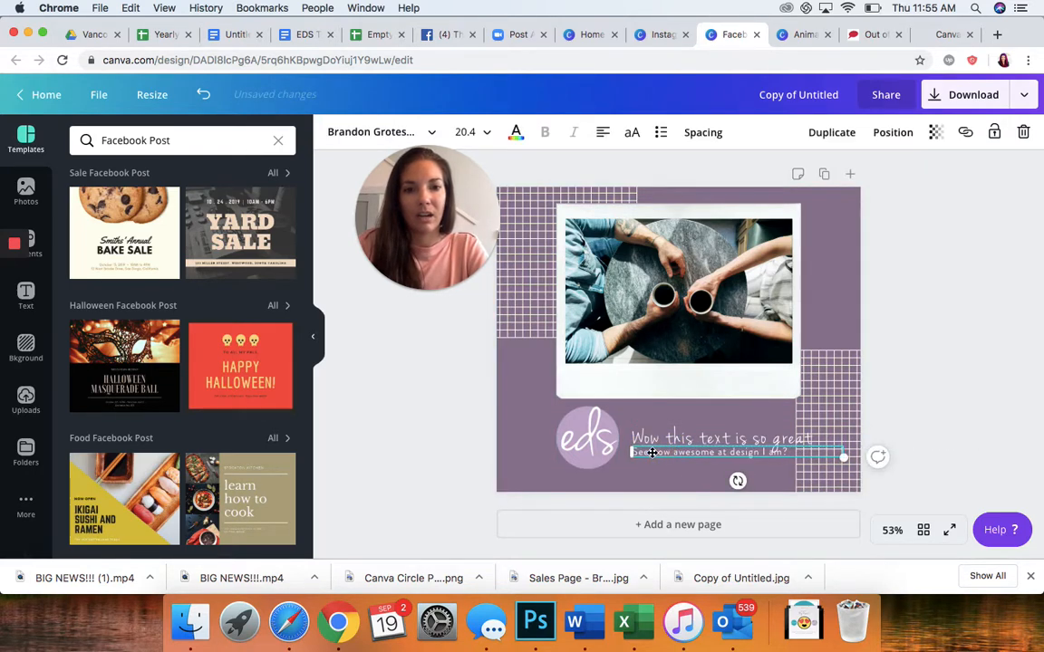
# Group the two text lines and scale the group down until it clears the grid pattern on the right.
pyautogui.keyDown('shift'); pyautogui.click(652, 443); pyautogui.keyUp('shift')
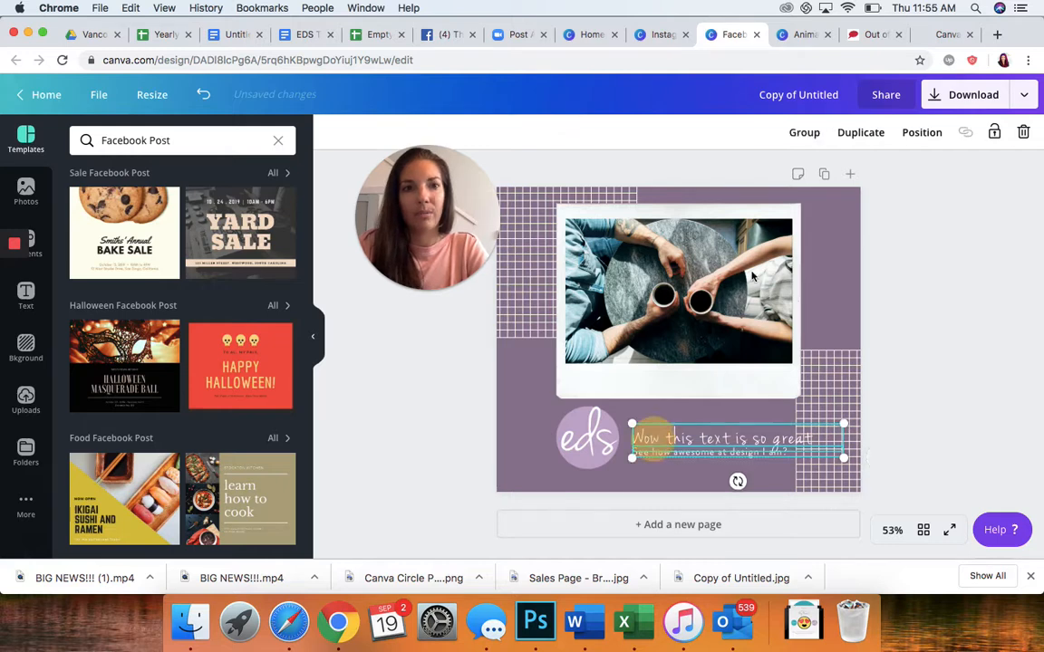
pyautogui.click(804, 132)
pyautogui.rightClick(841, 458)
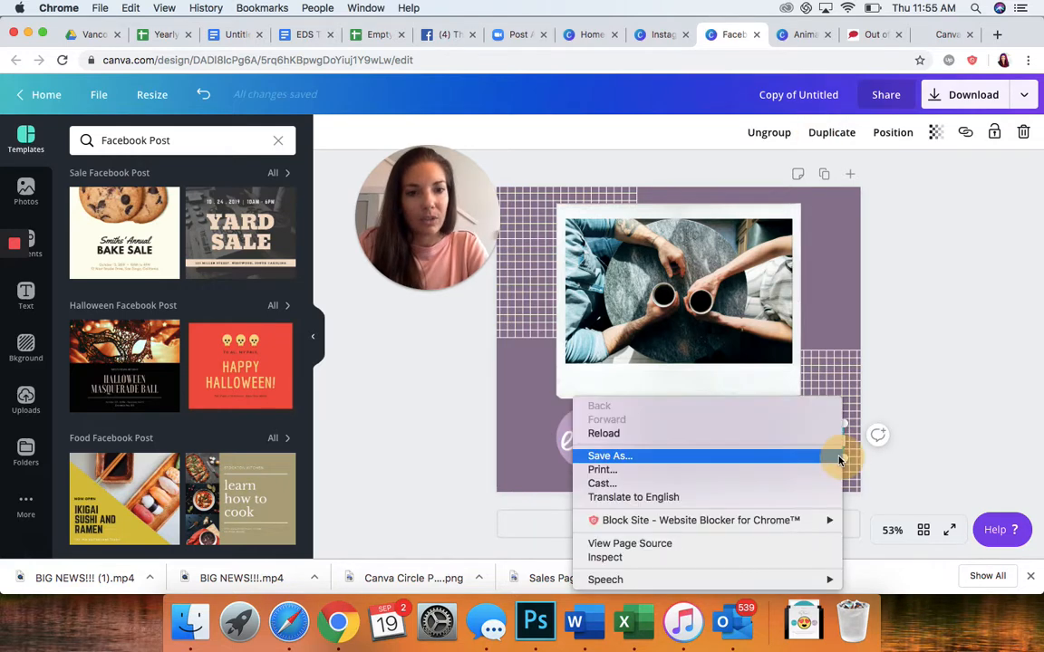
pyautogui.click(853, 470)
pyautogui.moveTo(844, 459); pyautogui.dragTo(790, 436)
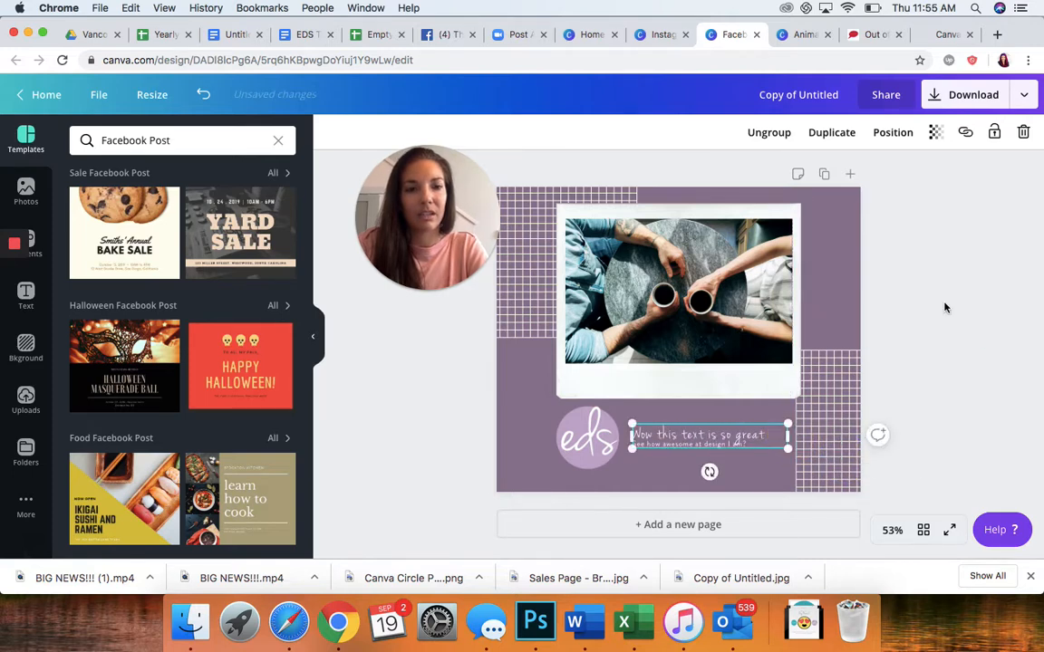
pyautogui.click(943, 302)
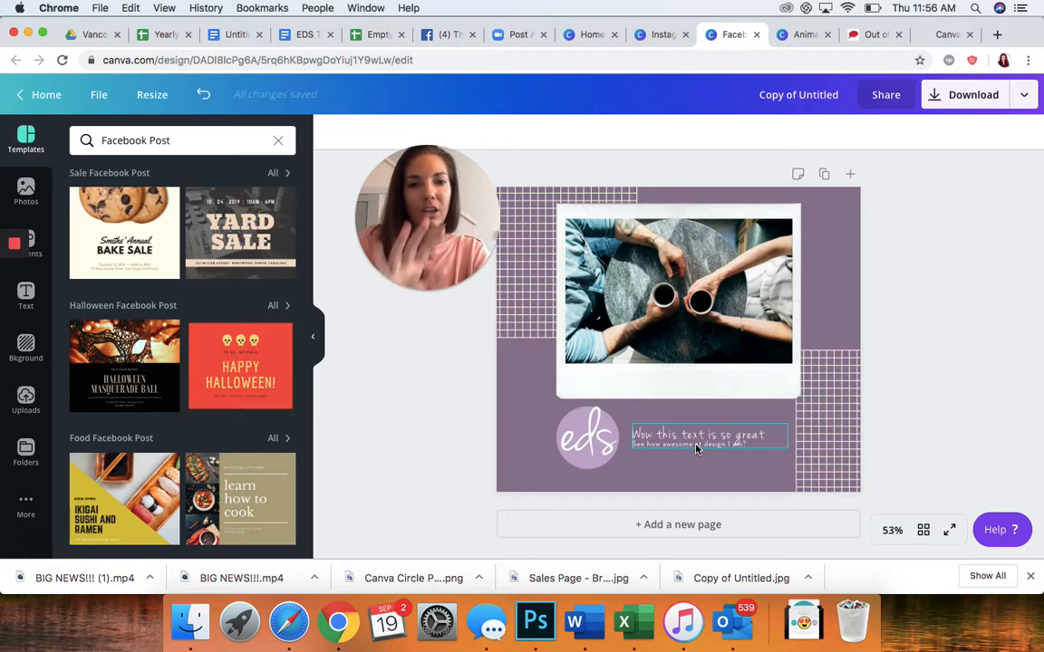
# Create a resized copy of the design in the Twitter Post format.
pyautogui.click(156, 97)
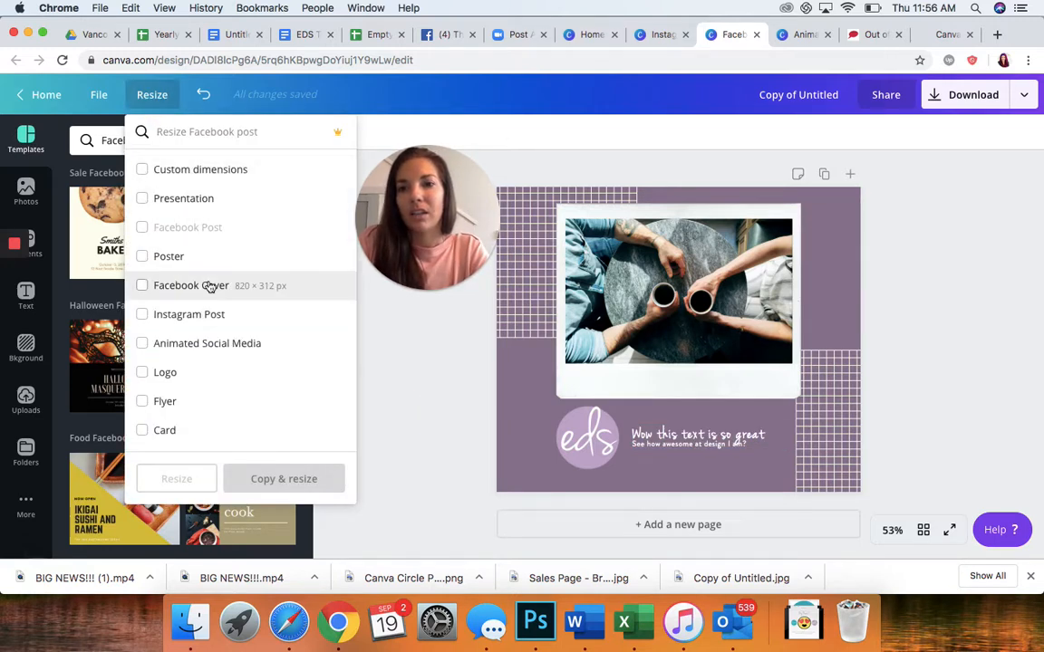
pyautogui.scroll(-6, 210, 286)
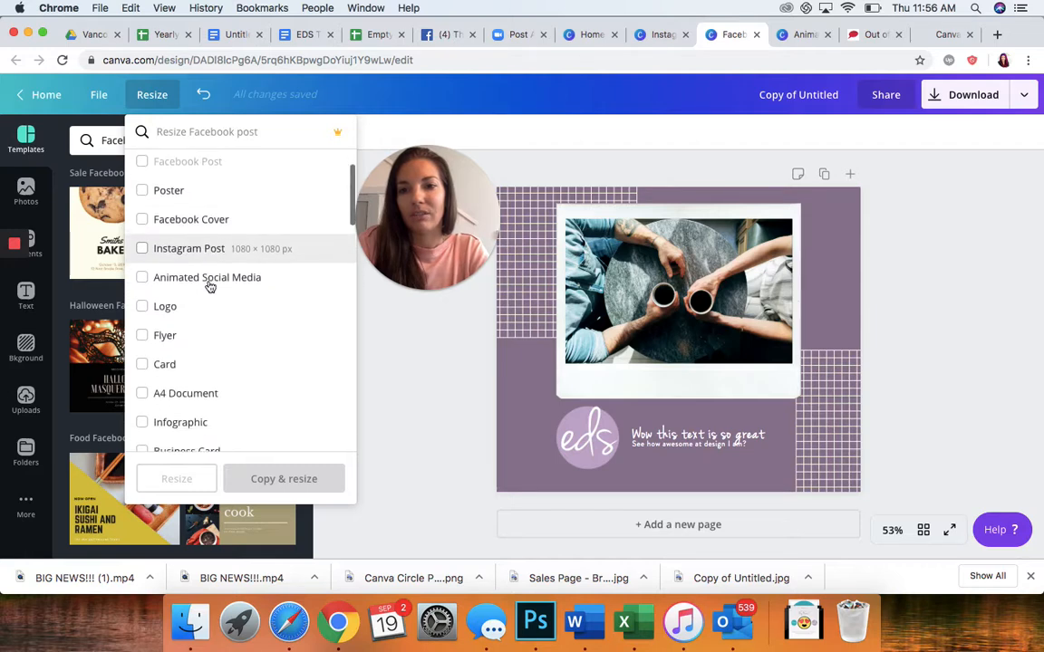
pyautogui.scroll(-10, 209, 286)
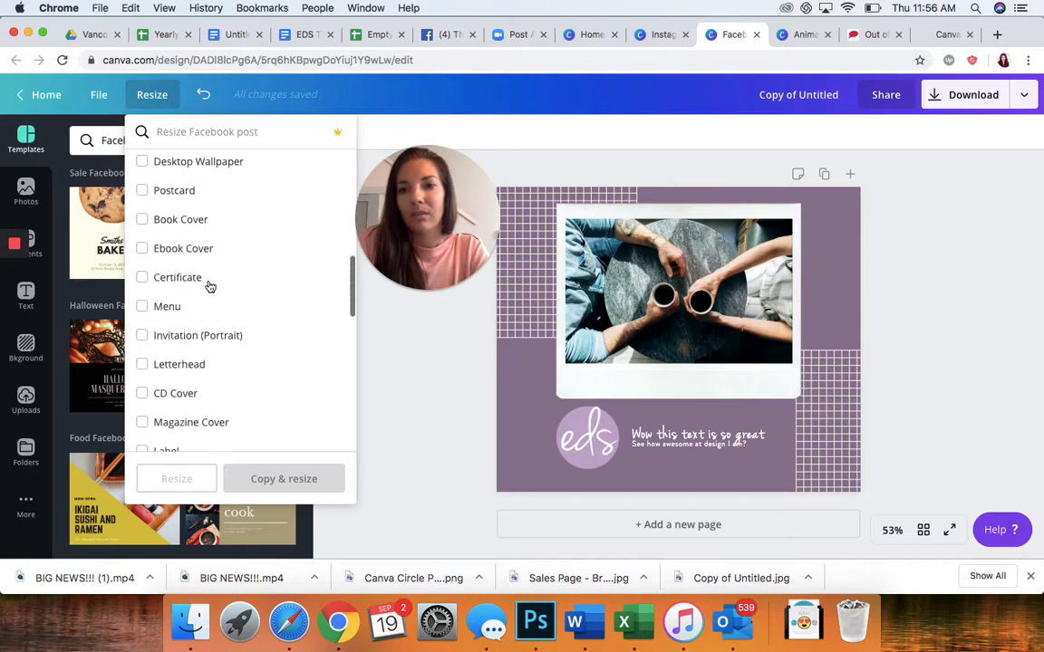
pyautogui.scroll(-3, 209, 287)
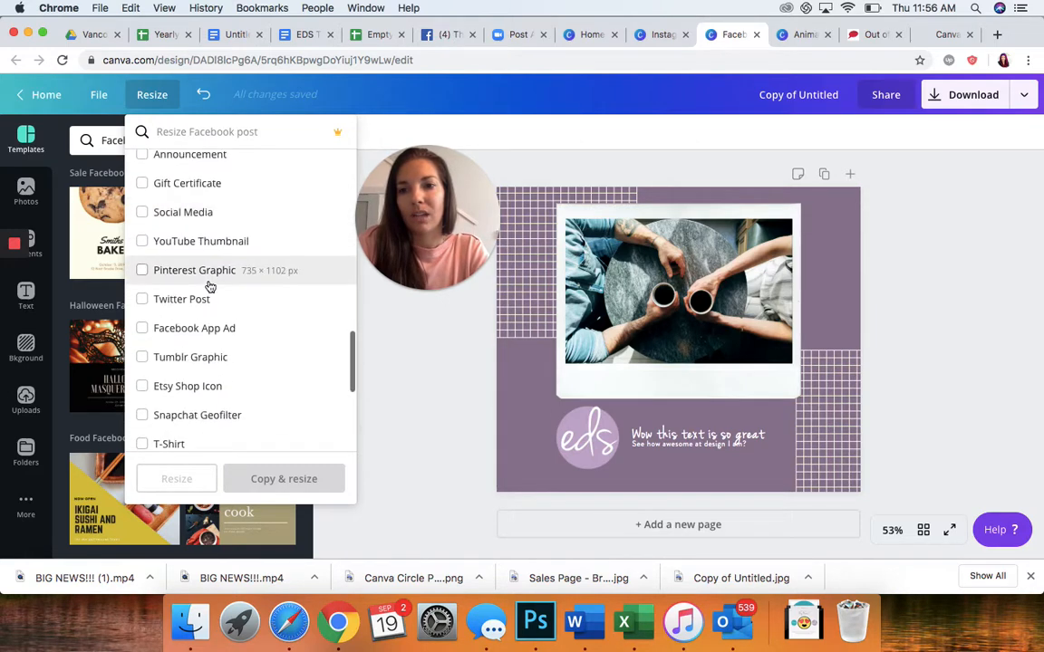
pyautogui.click(142, 299)
pyautogui.click(277, 479)
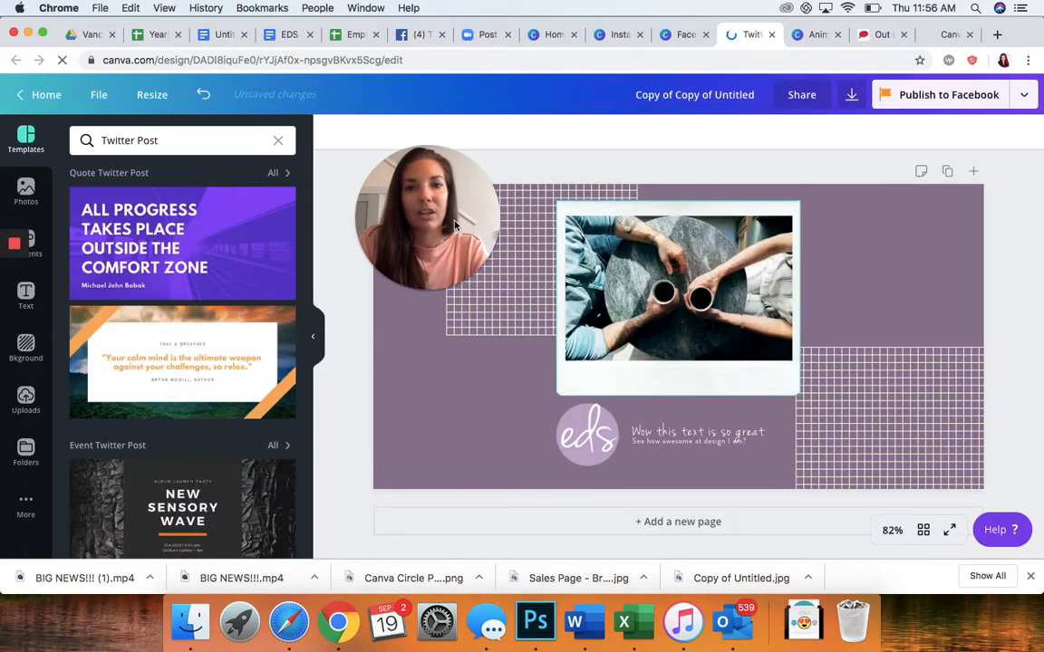
pyautogui.moveTo(431, 214); pyautogui.dragTo(893, 130)
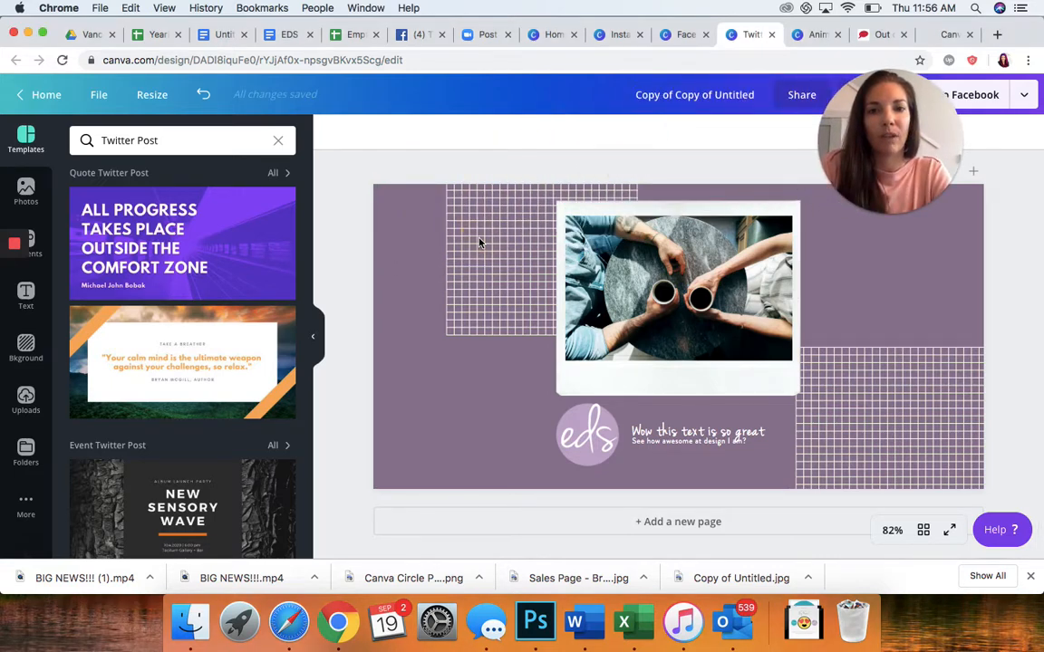
# Enlarge the upper-left grid until it reaches the canvas's left edge, and scale the lower-right grid up to about 373 × 373 px.
pyautogui.click(484, 263)
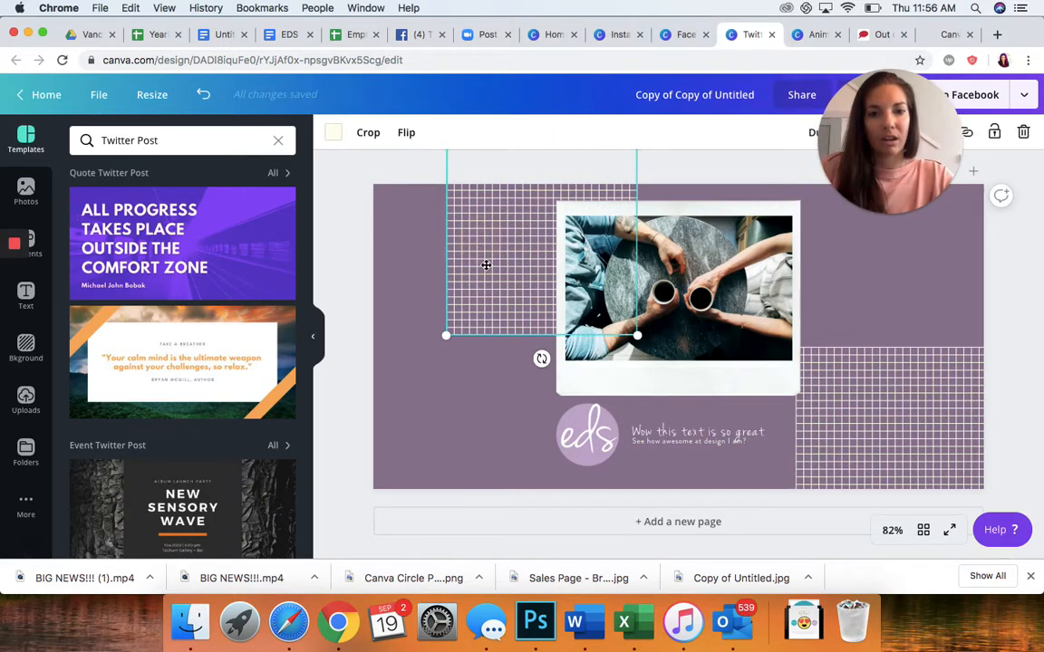
pyautogui.moveTo(446, 335); pyautogui.dragTo(348, 398)
pyautogui.click(850, 401)
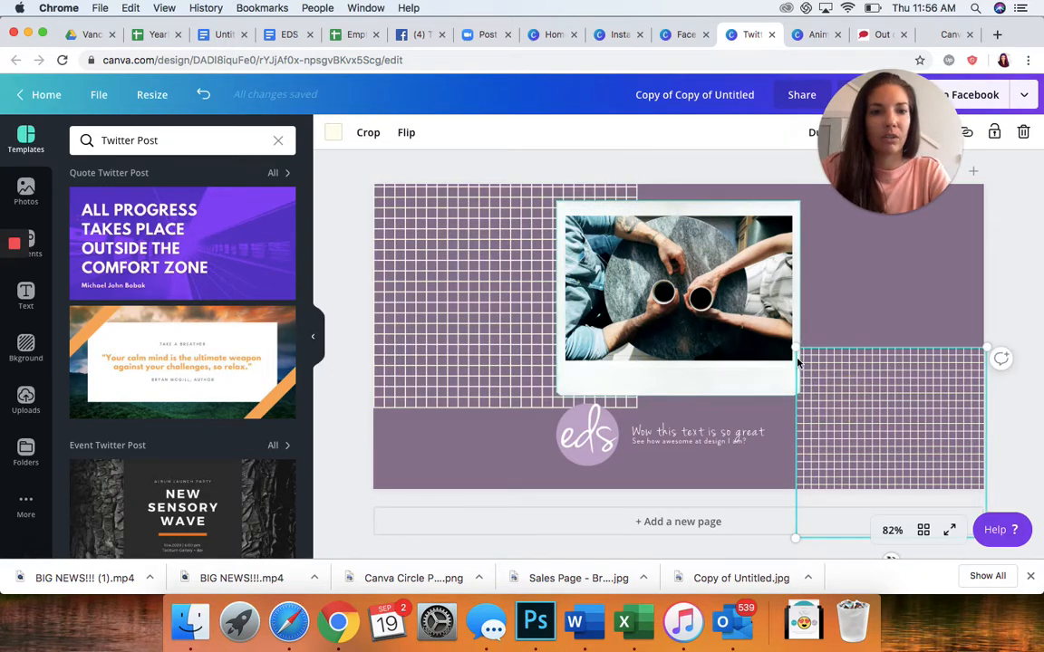
pyautogui.moveTo(797, 349); pyautogui.dragTo(751, 326)
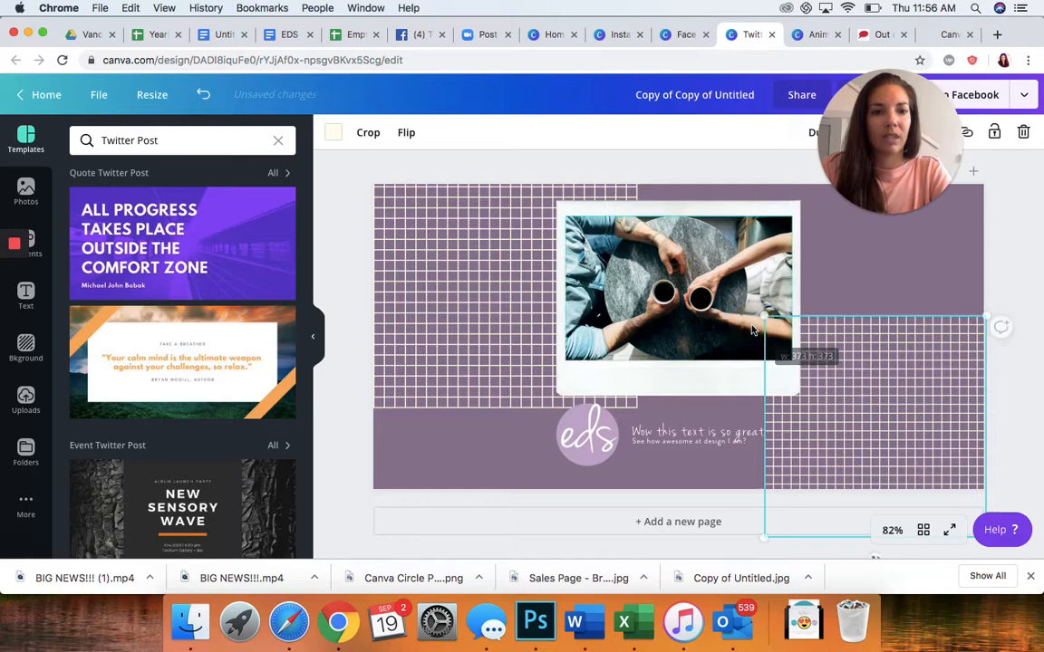
# Move the eds logo left onto the lower edge of the large grid and bring the text group left, nearer the logo.
pyautogui.click(561, 418)
pyautogui.moveTo(529, 444); pyautogui.dragTo(468, 426)
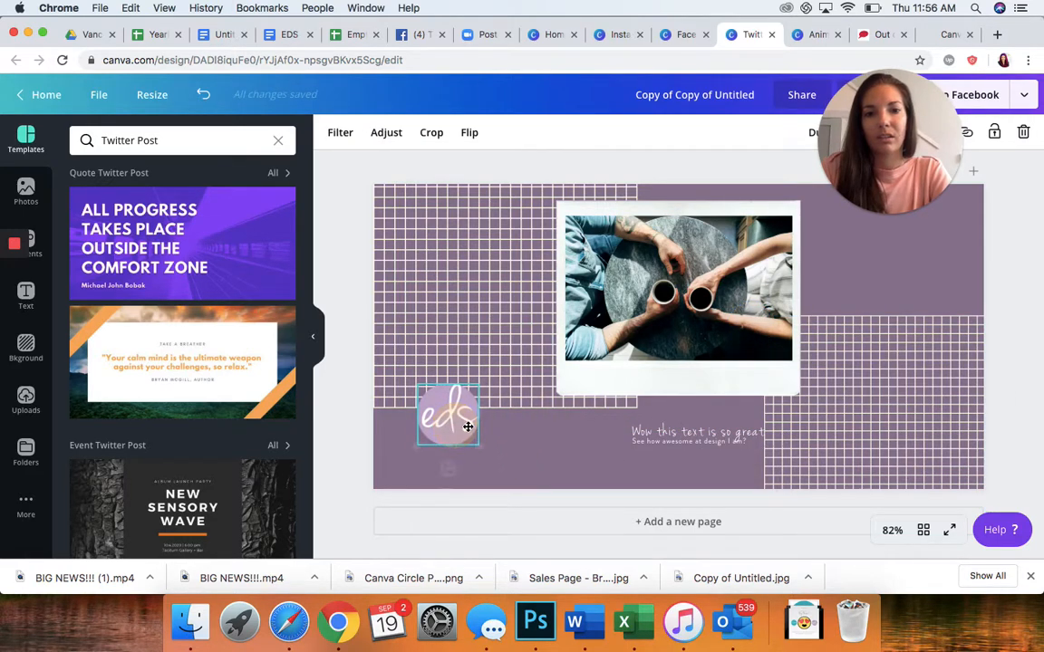
pyautogui.click(654, 429)
pyautogui.moveTo(638, 429); pyautogui.dragTo(537, 421)
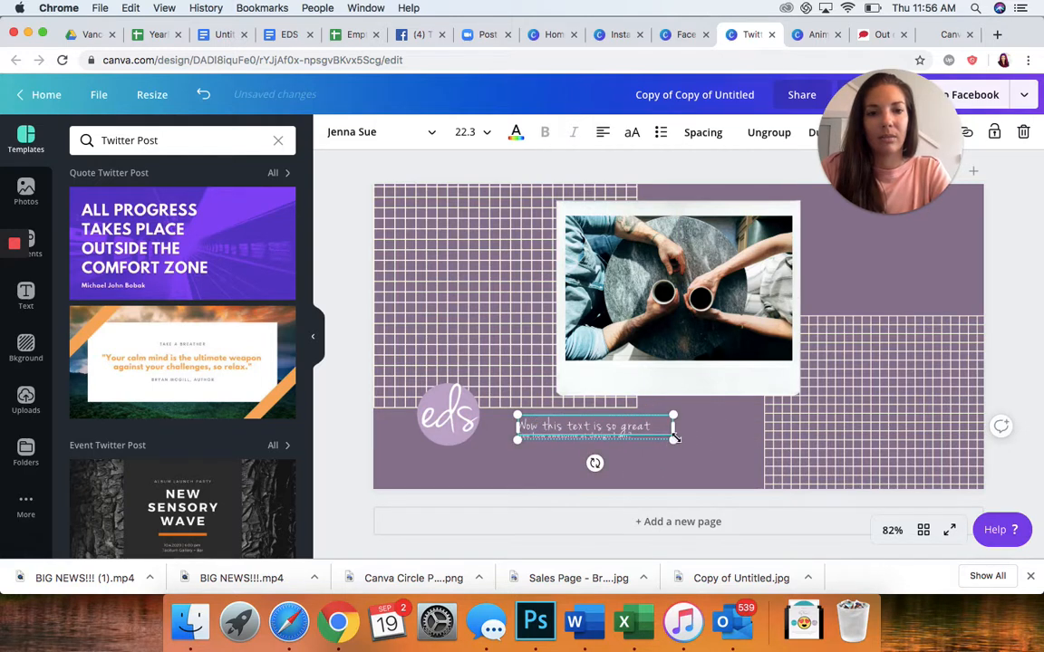
# Scale the text group up to about 381 × 62 px and shift the eds logo closer to its left side.
pyautogui.moveTo(675, 438); pyautogui.dragTo(745, 450)
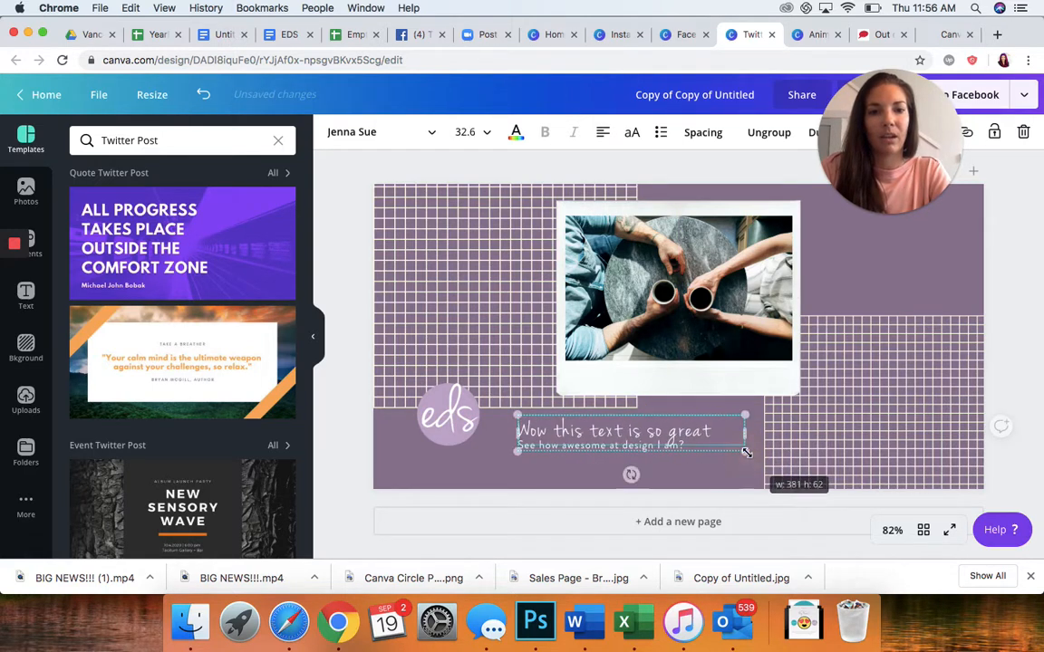
pyautogui.click(456, 425)
pyautogui.moveTo(462, 426); pyautogui.dragTo(473, 429)
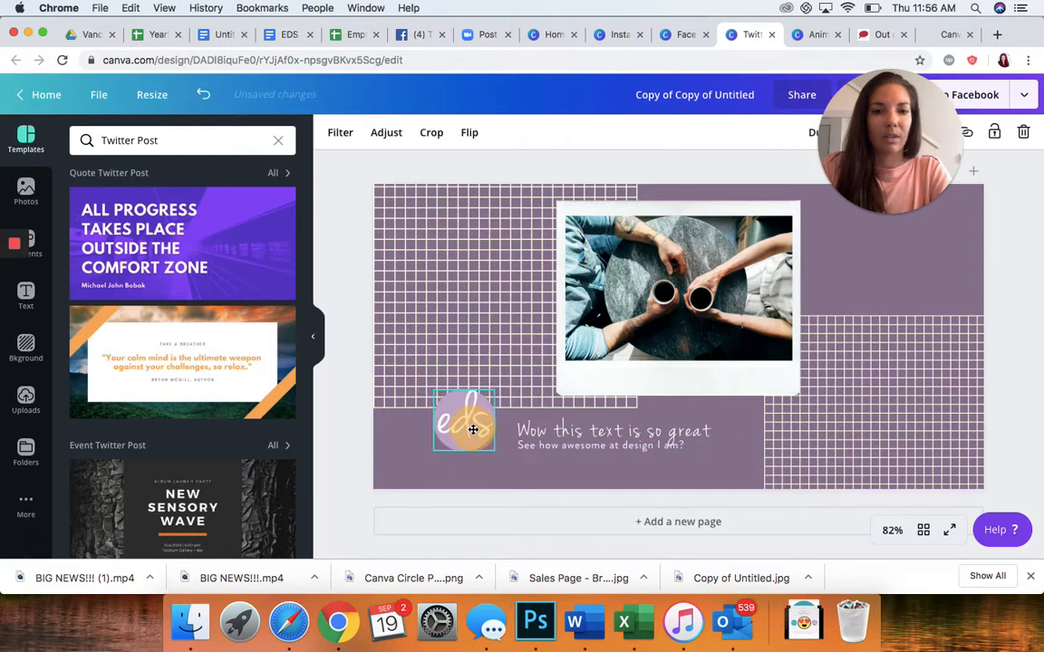
pyautogui.click(473, 339)
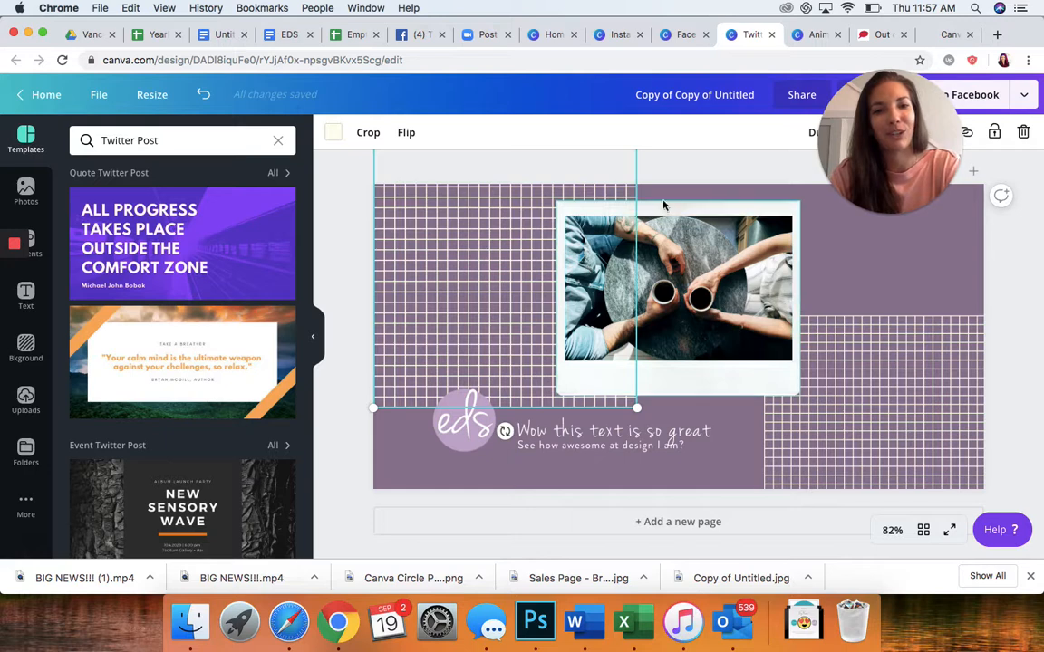
pyautogui.moveTo(20, 249)
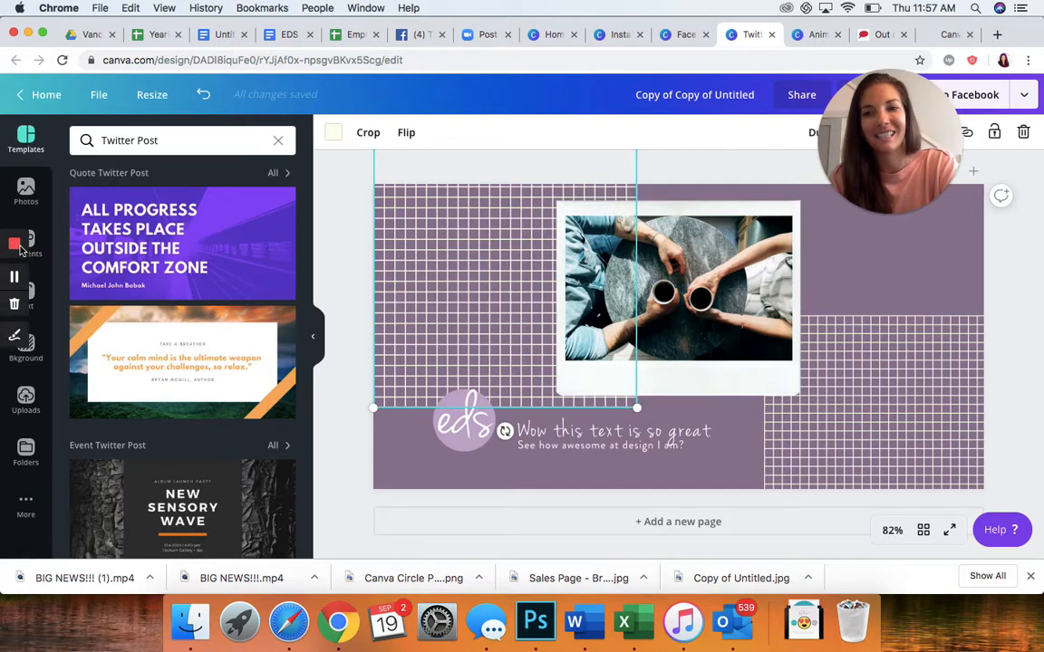